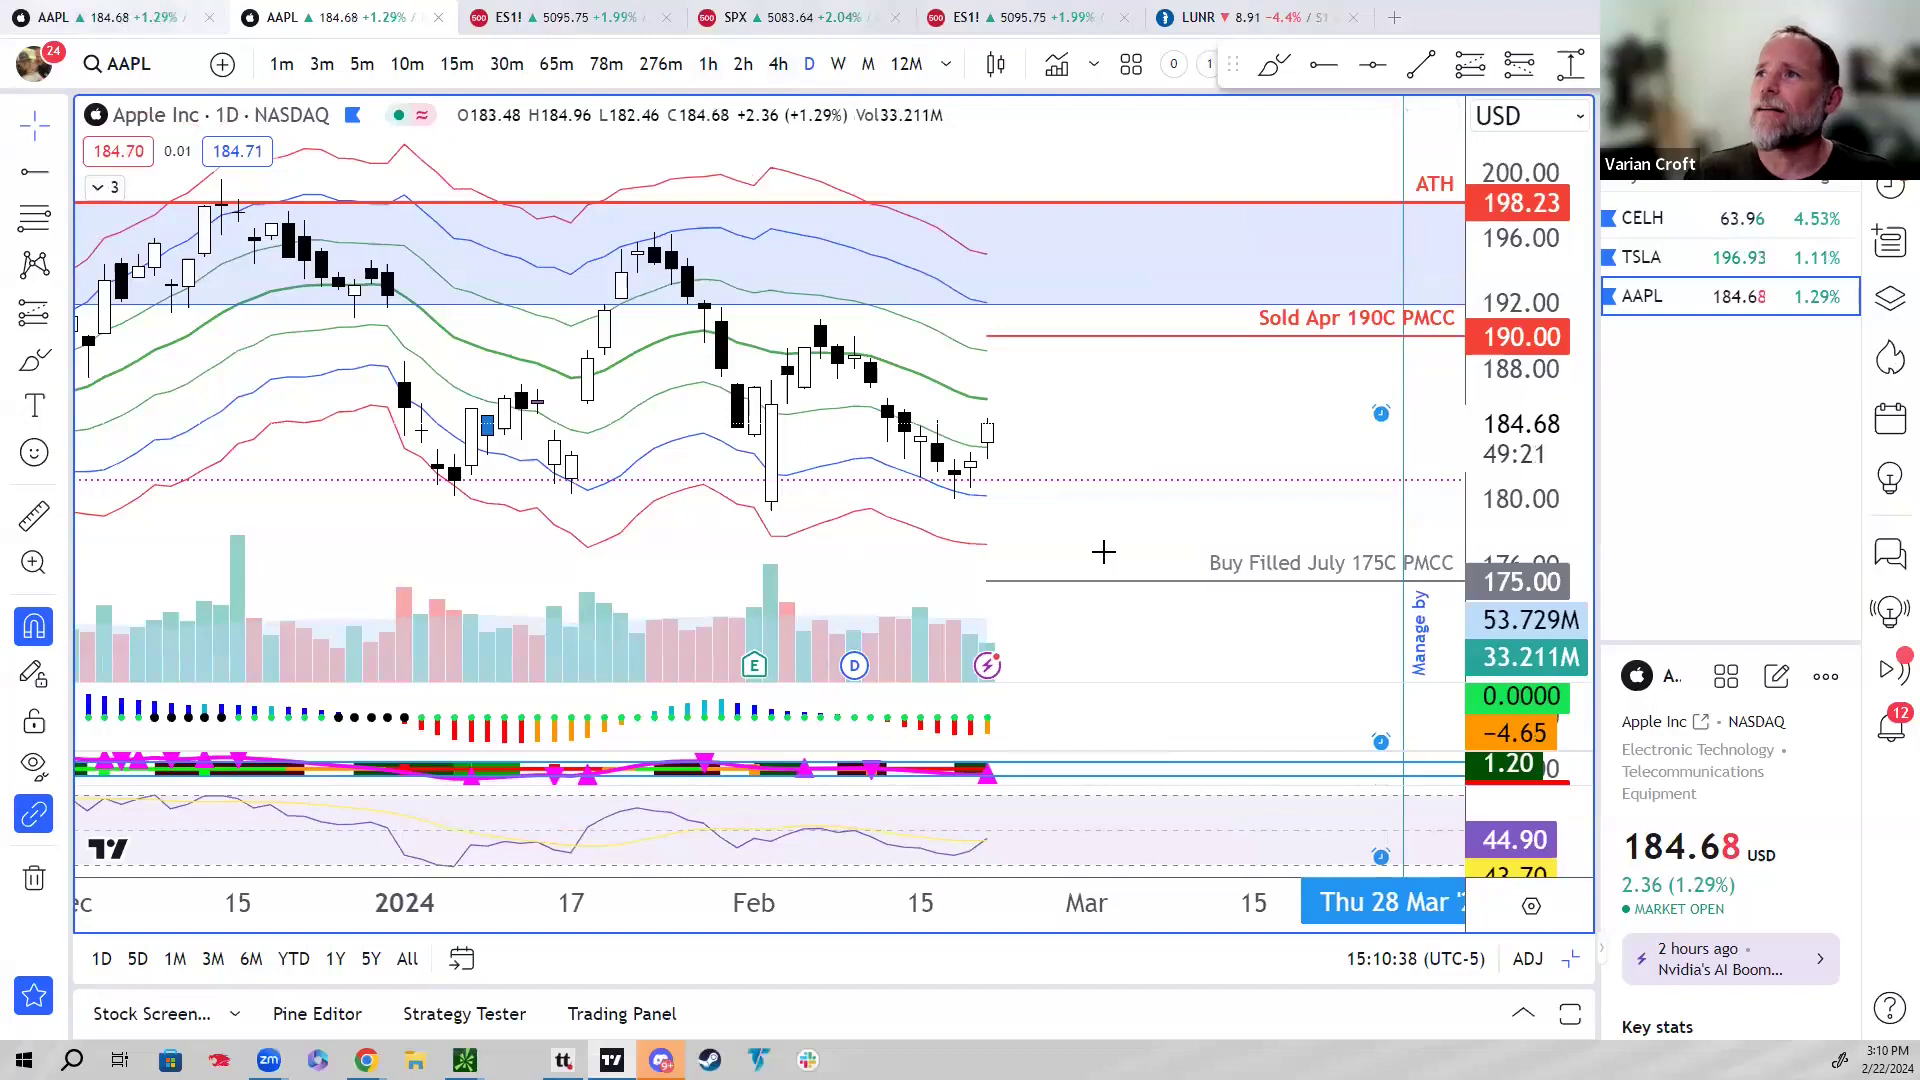
Step: Delete the Fibonacci retracement from the daily AAPL chart
click(1056, 514)
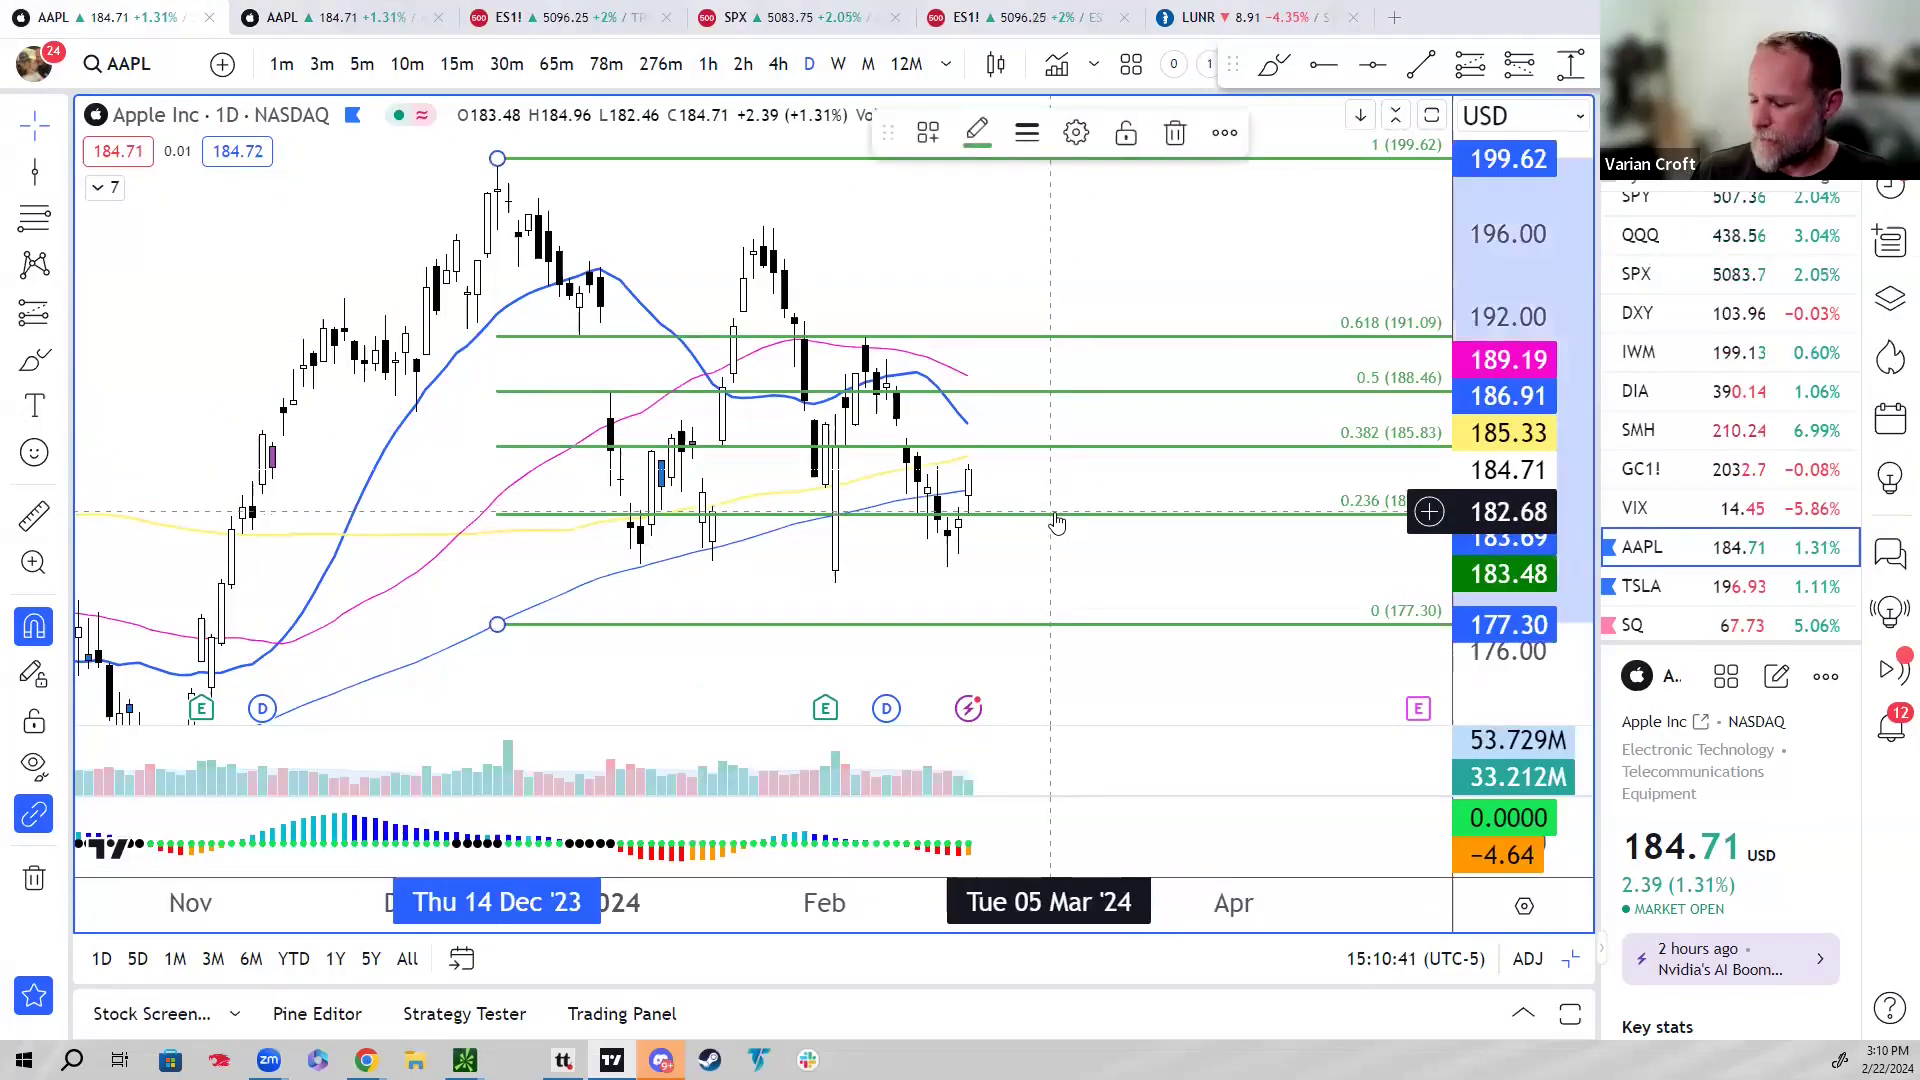
key(Delete)
scroll(1188, 583, up, 3)
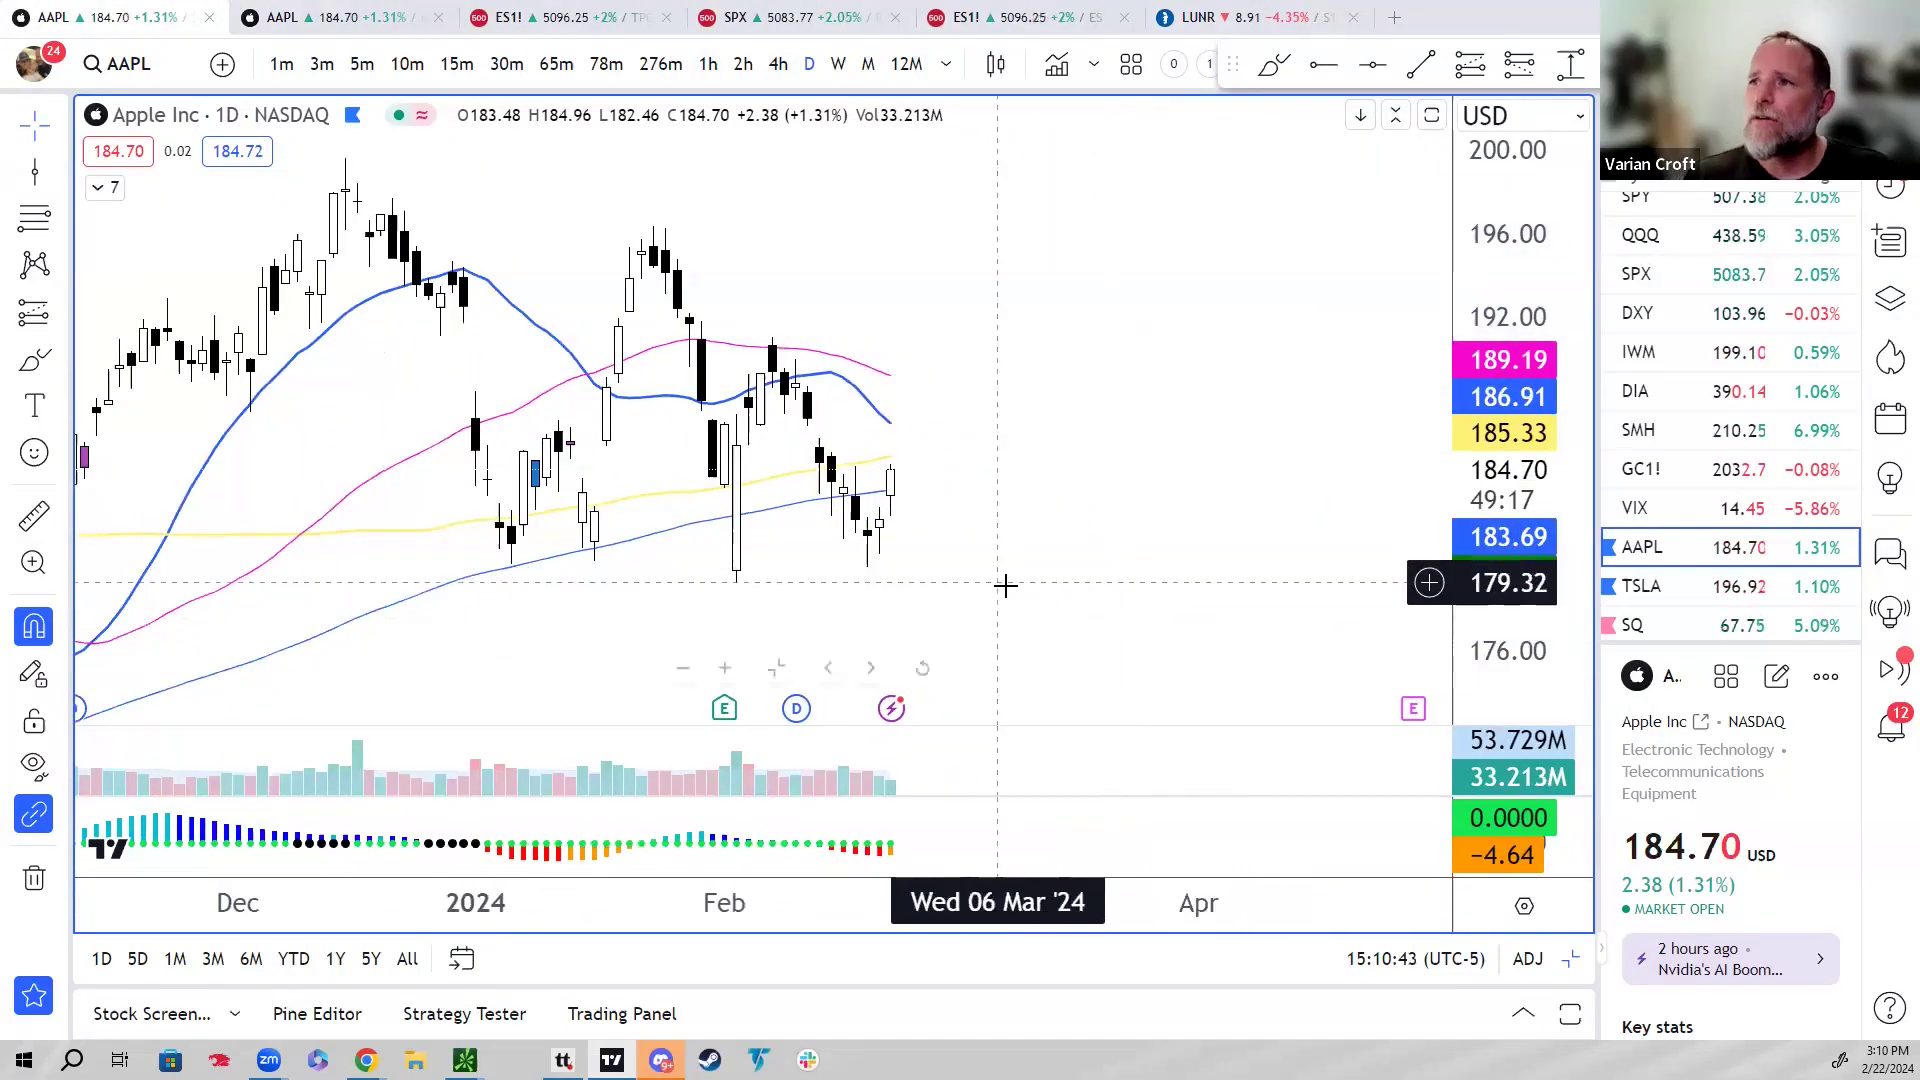
drag(1005, 585, 1123, 600)
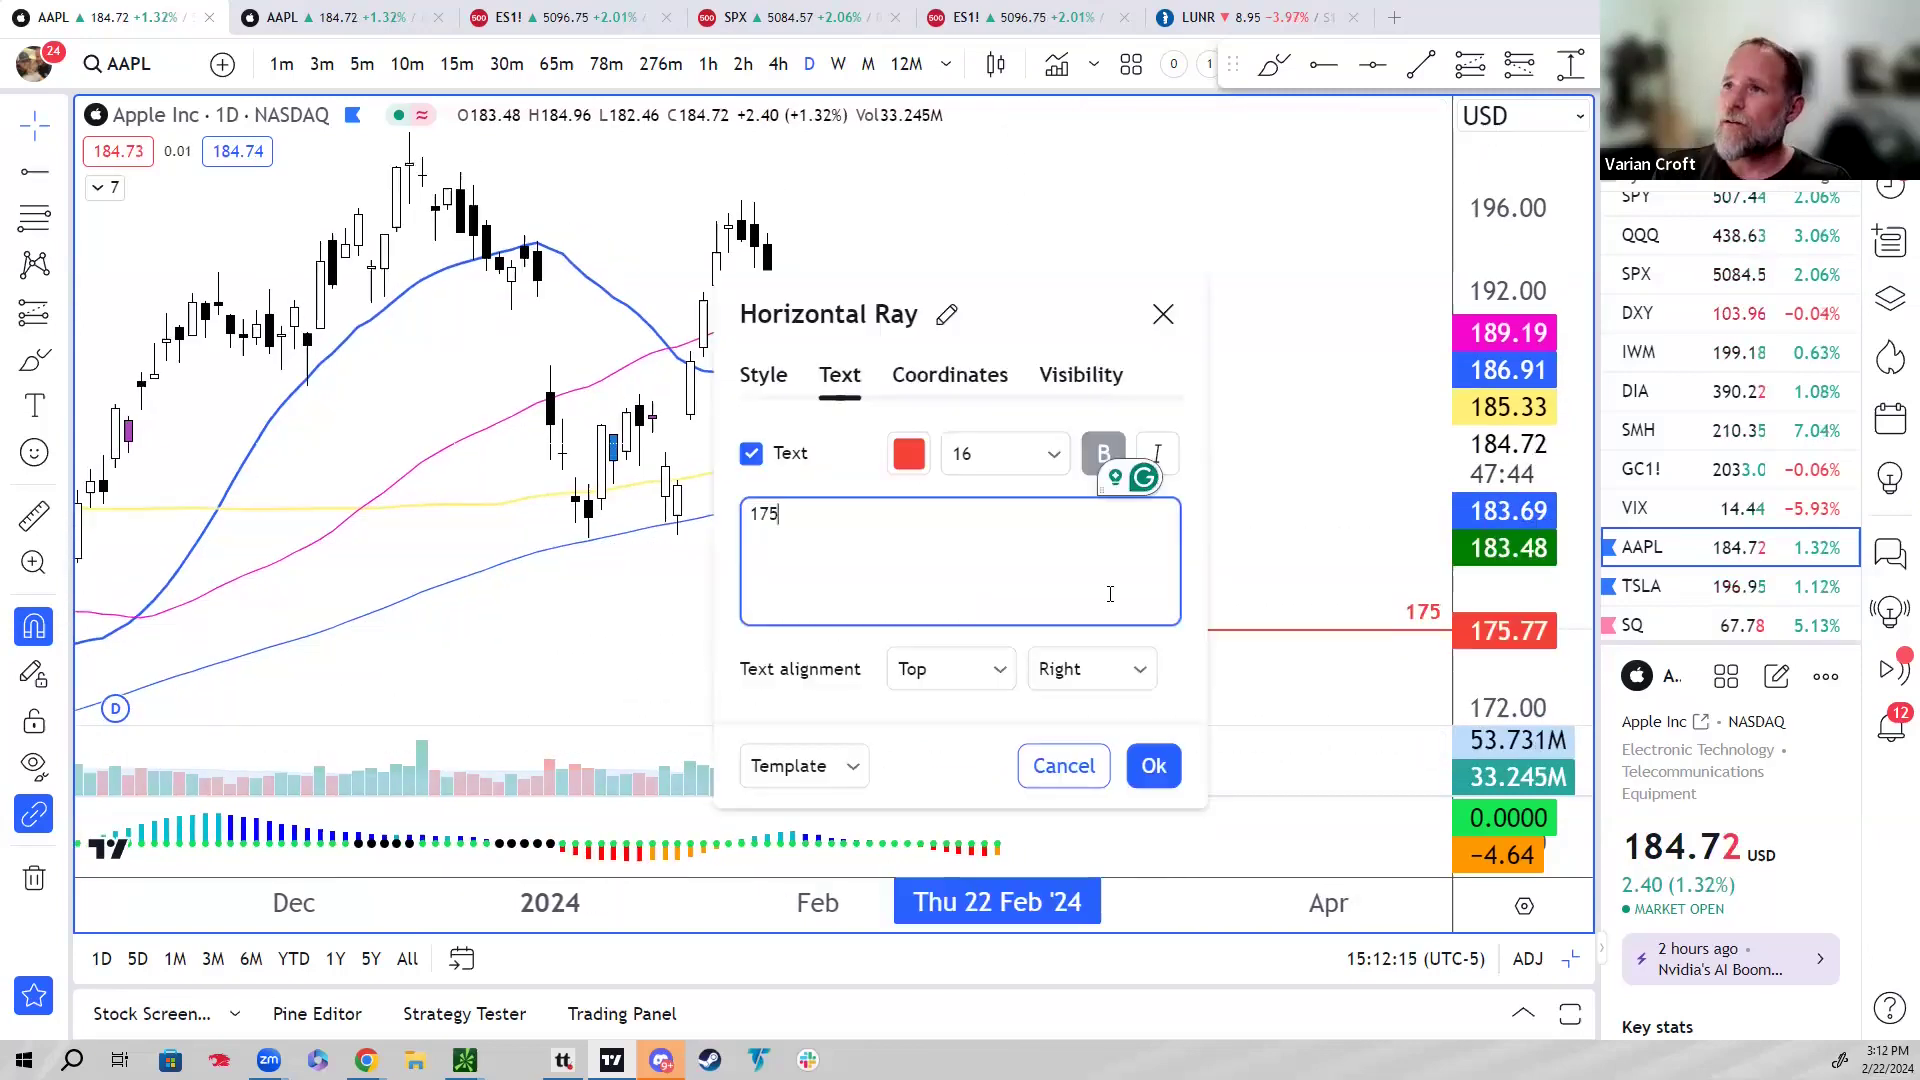
Step: Complete the label of the horizontal ray near 175.77 as "175C July 19 148 expiration"
text(C)
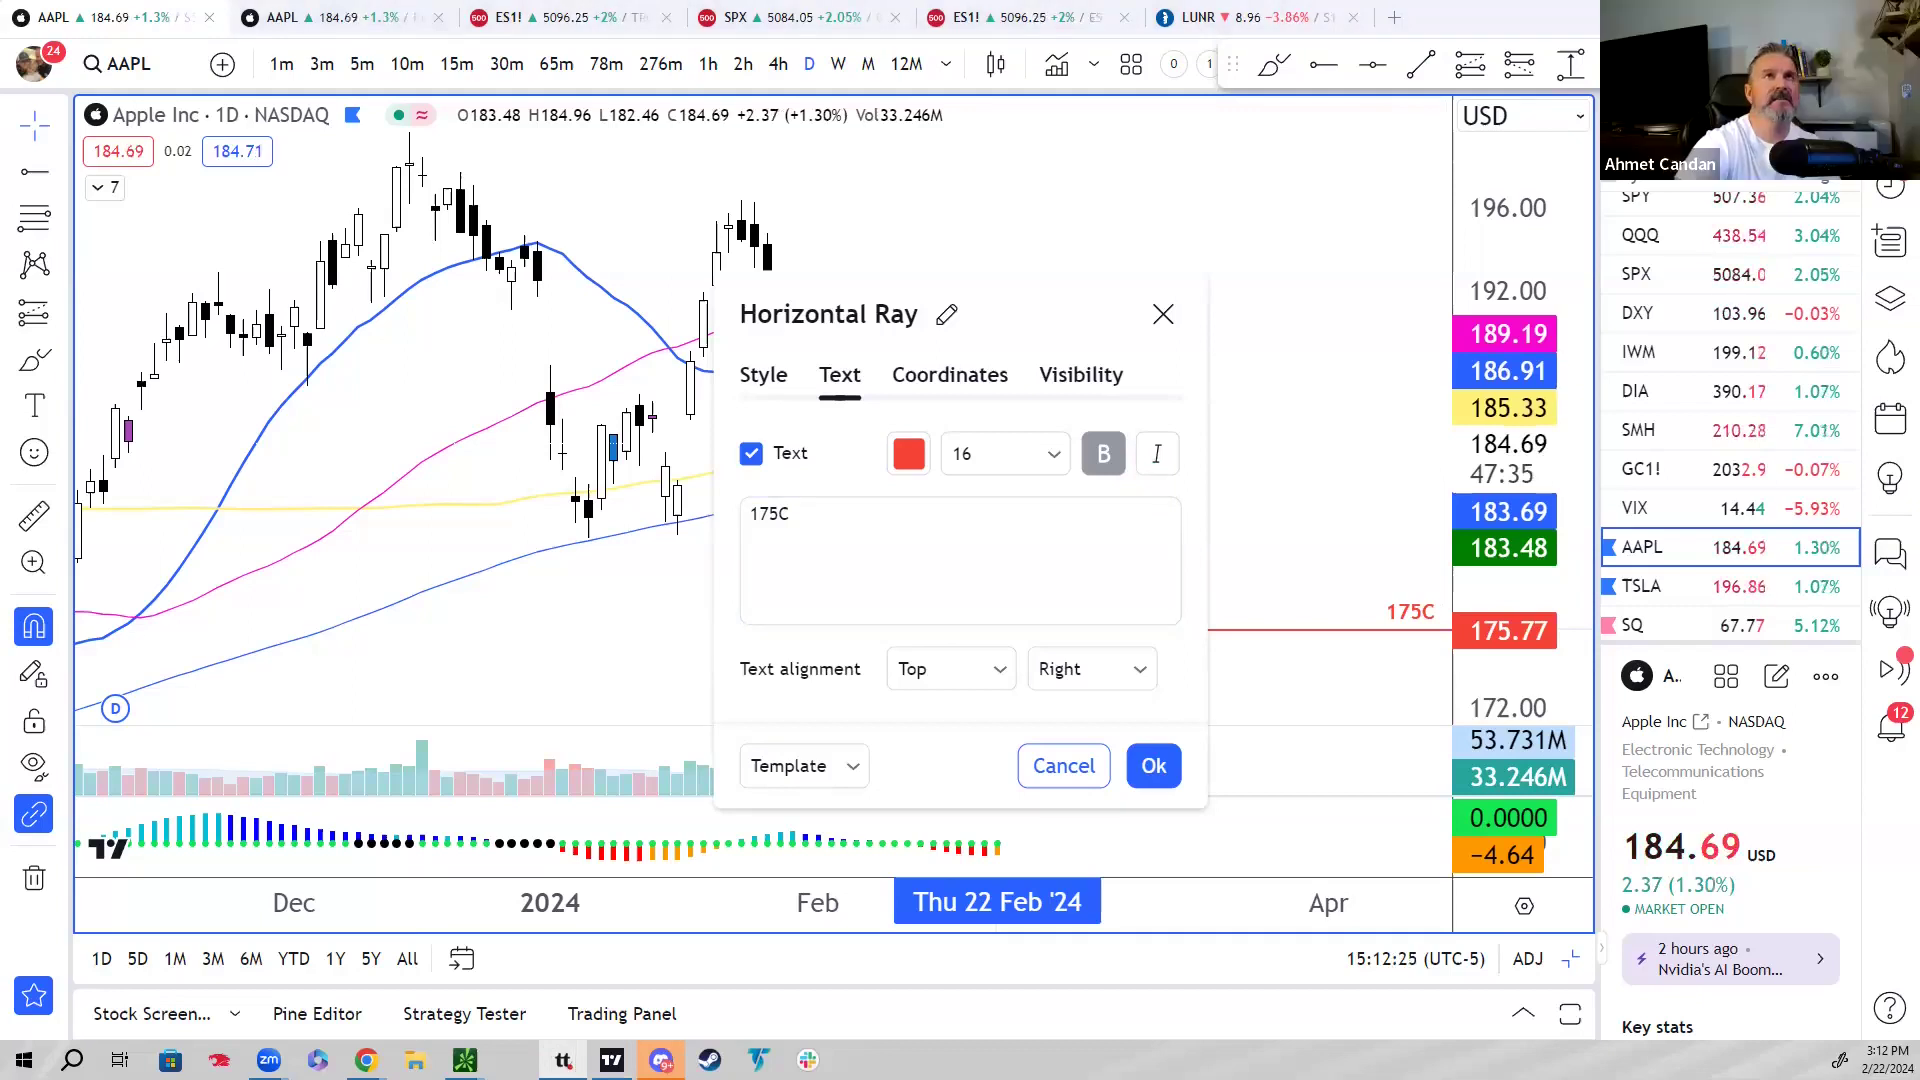
click(800, 530)
text(July 19)
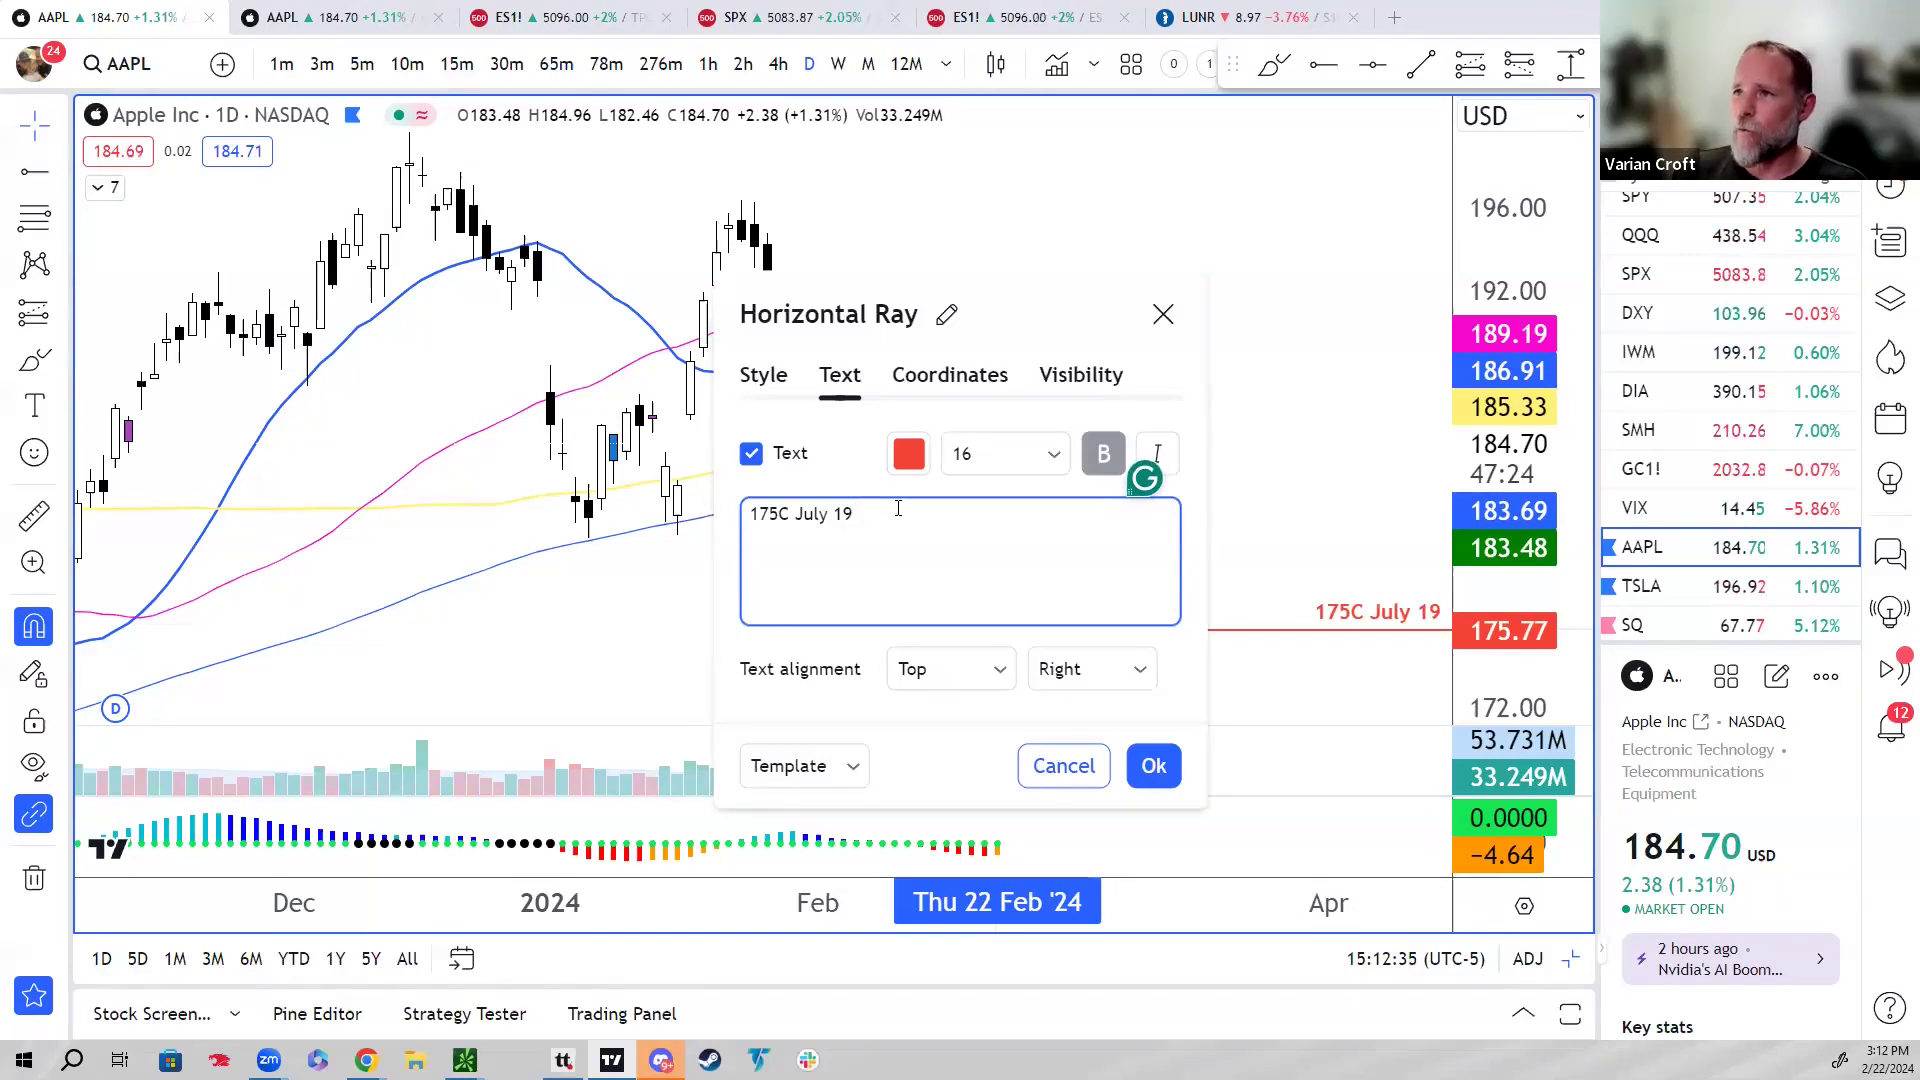
text(  148 expiration)
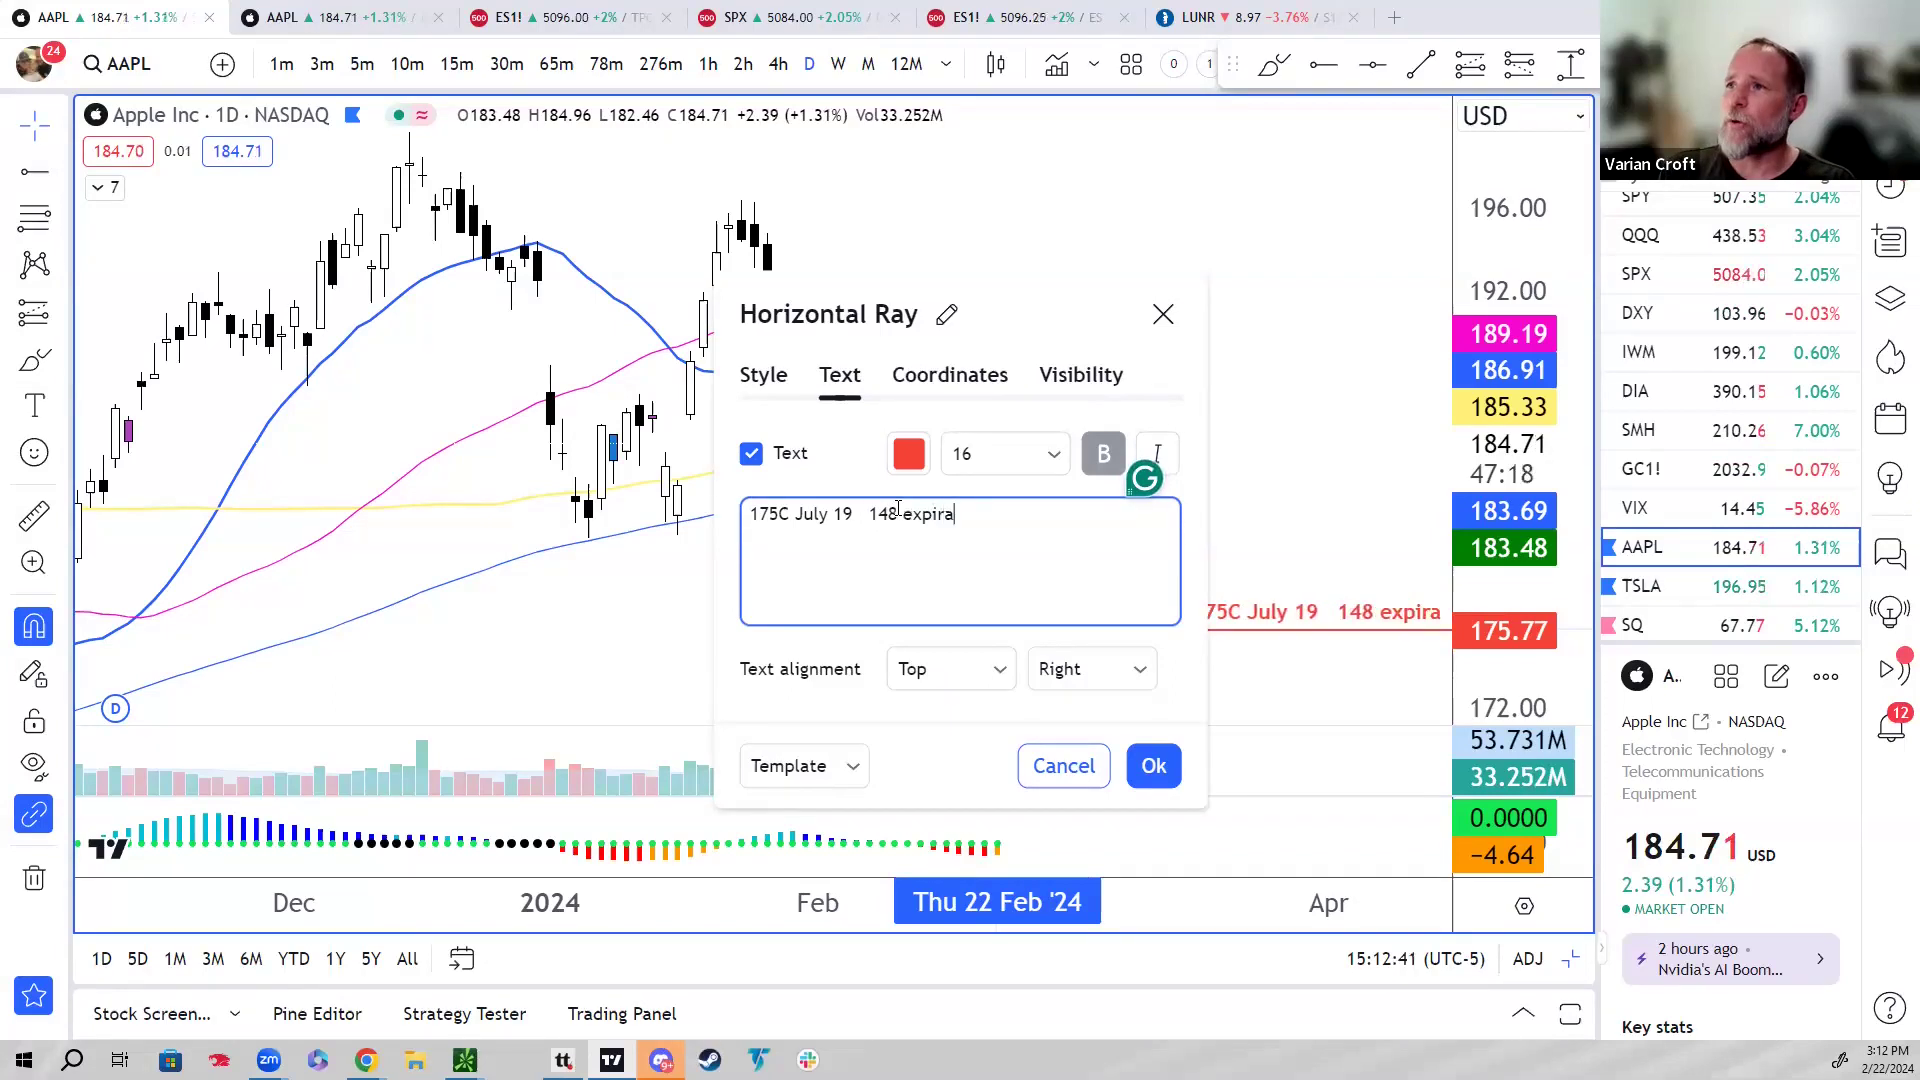
click(1201, 631)
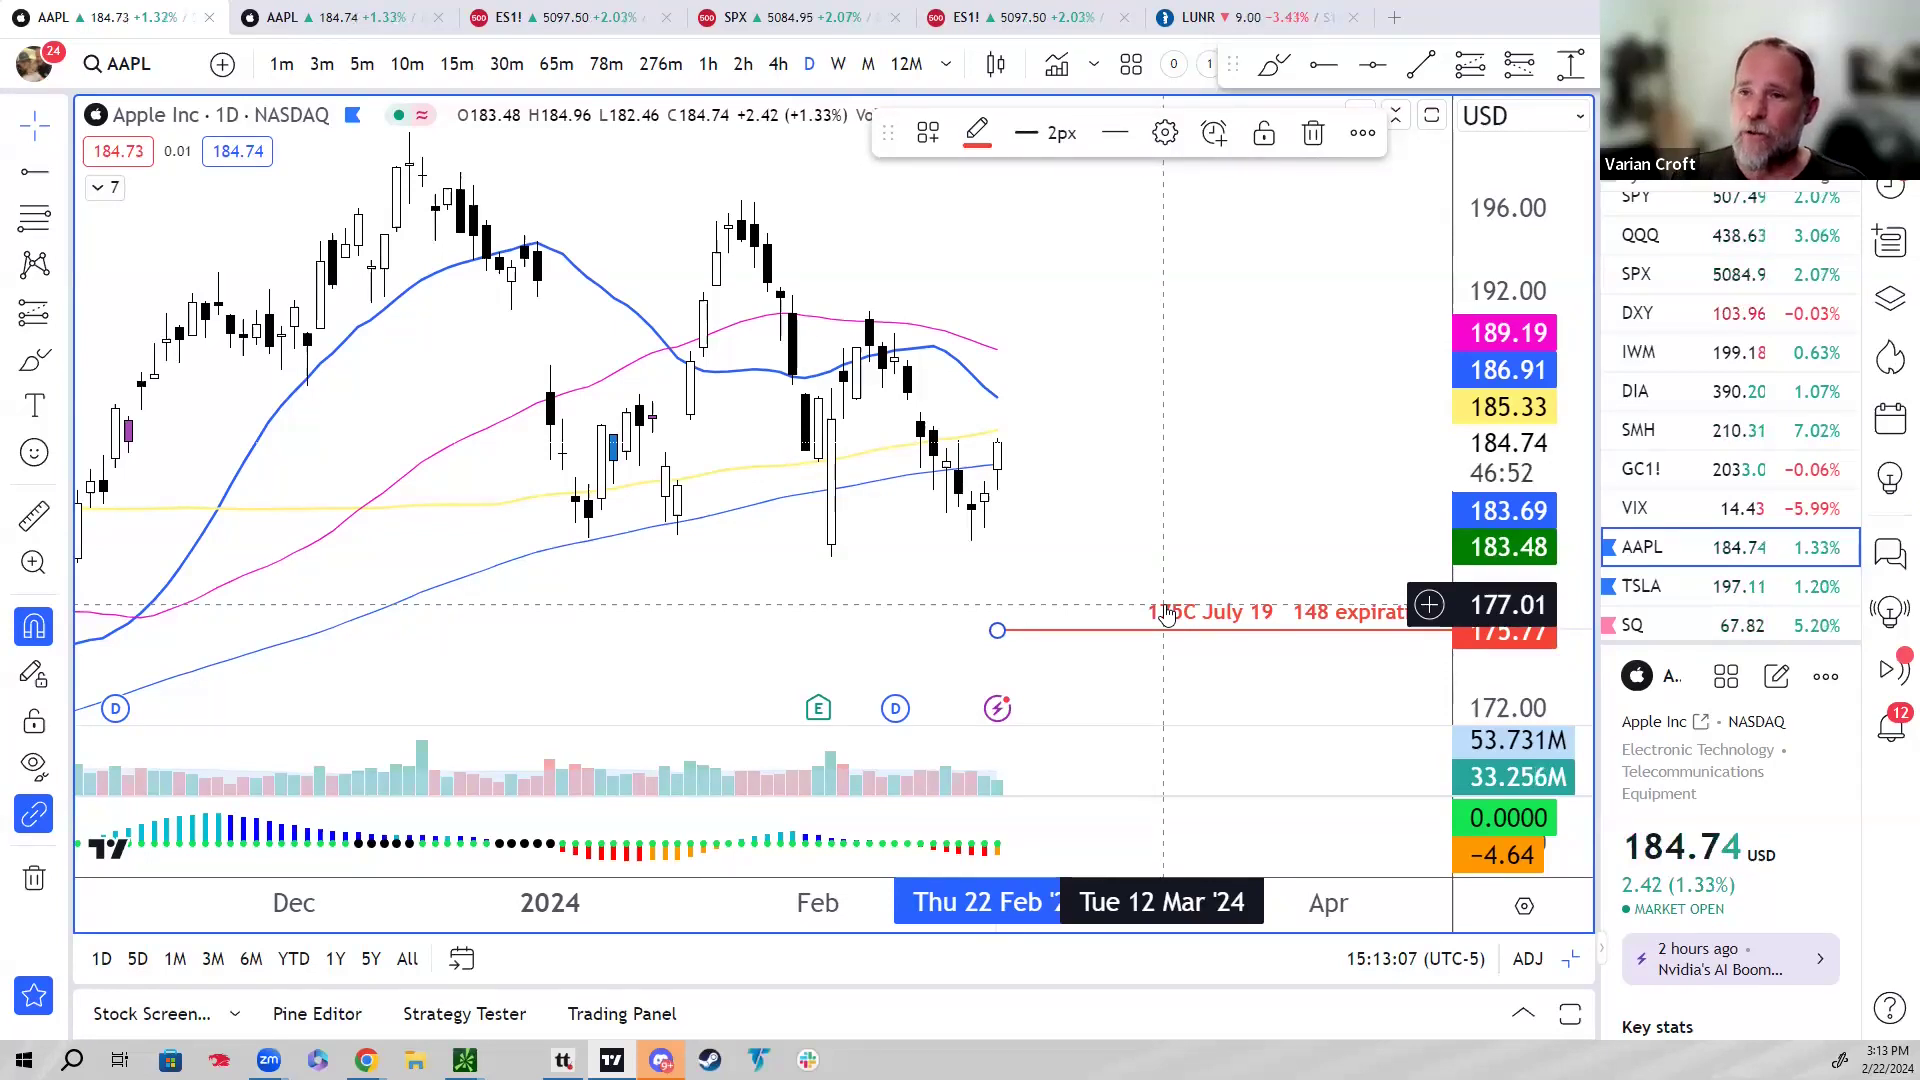
Step: Add a horizontal ray at about 190.60 starting from the latest candle and label it "190C Apr 19"
click(1000, 240)
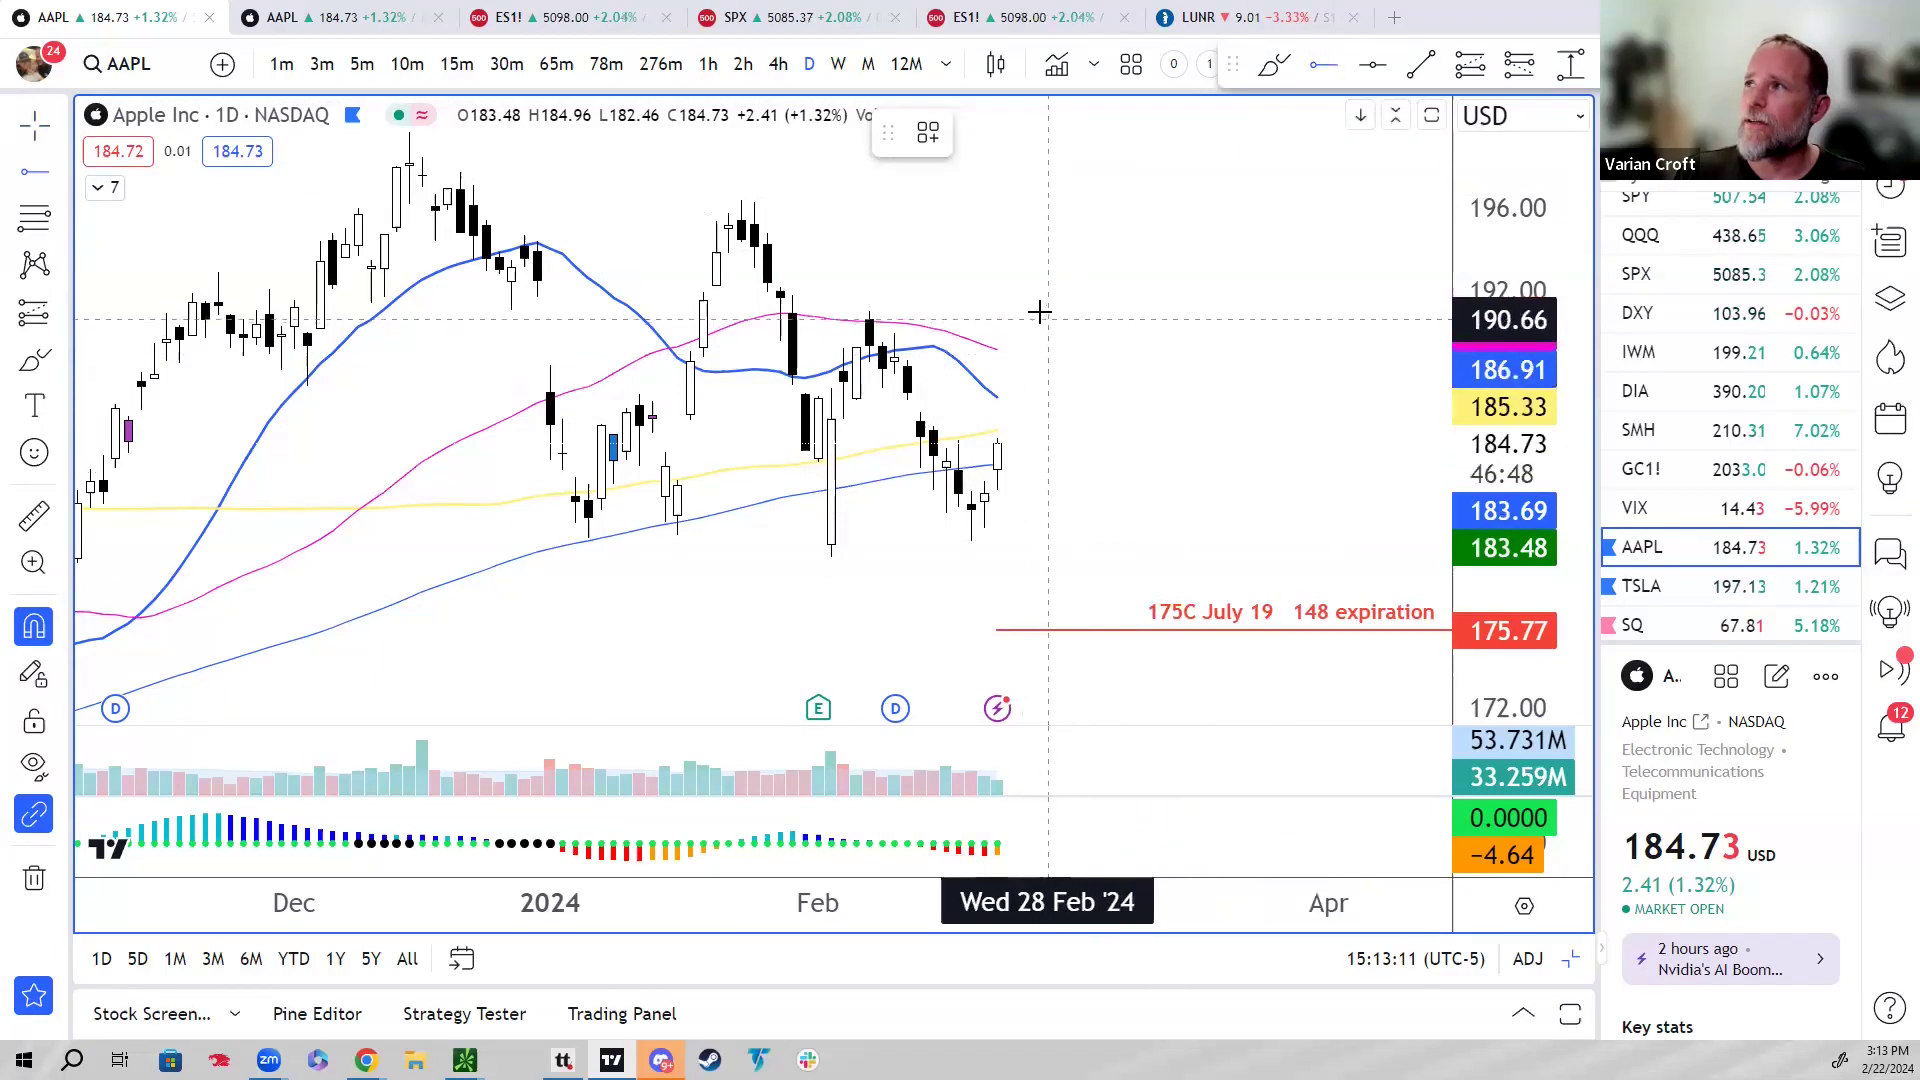
click(1005, 320)
double_click(1005, 320)
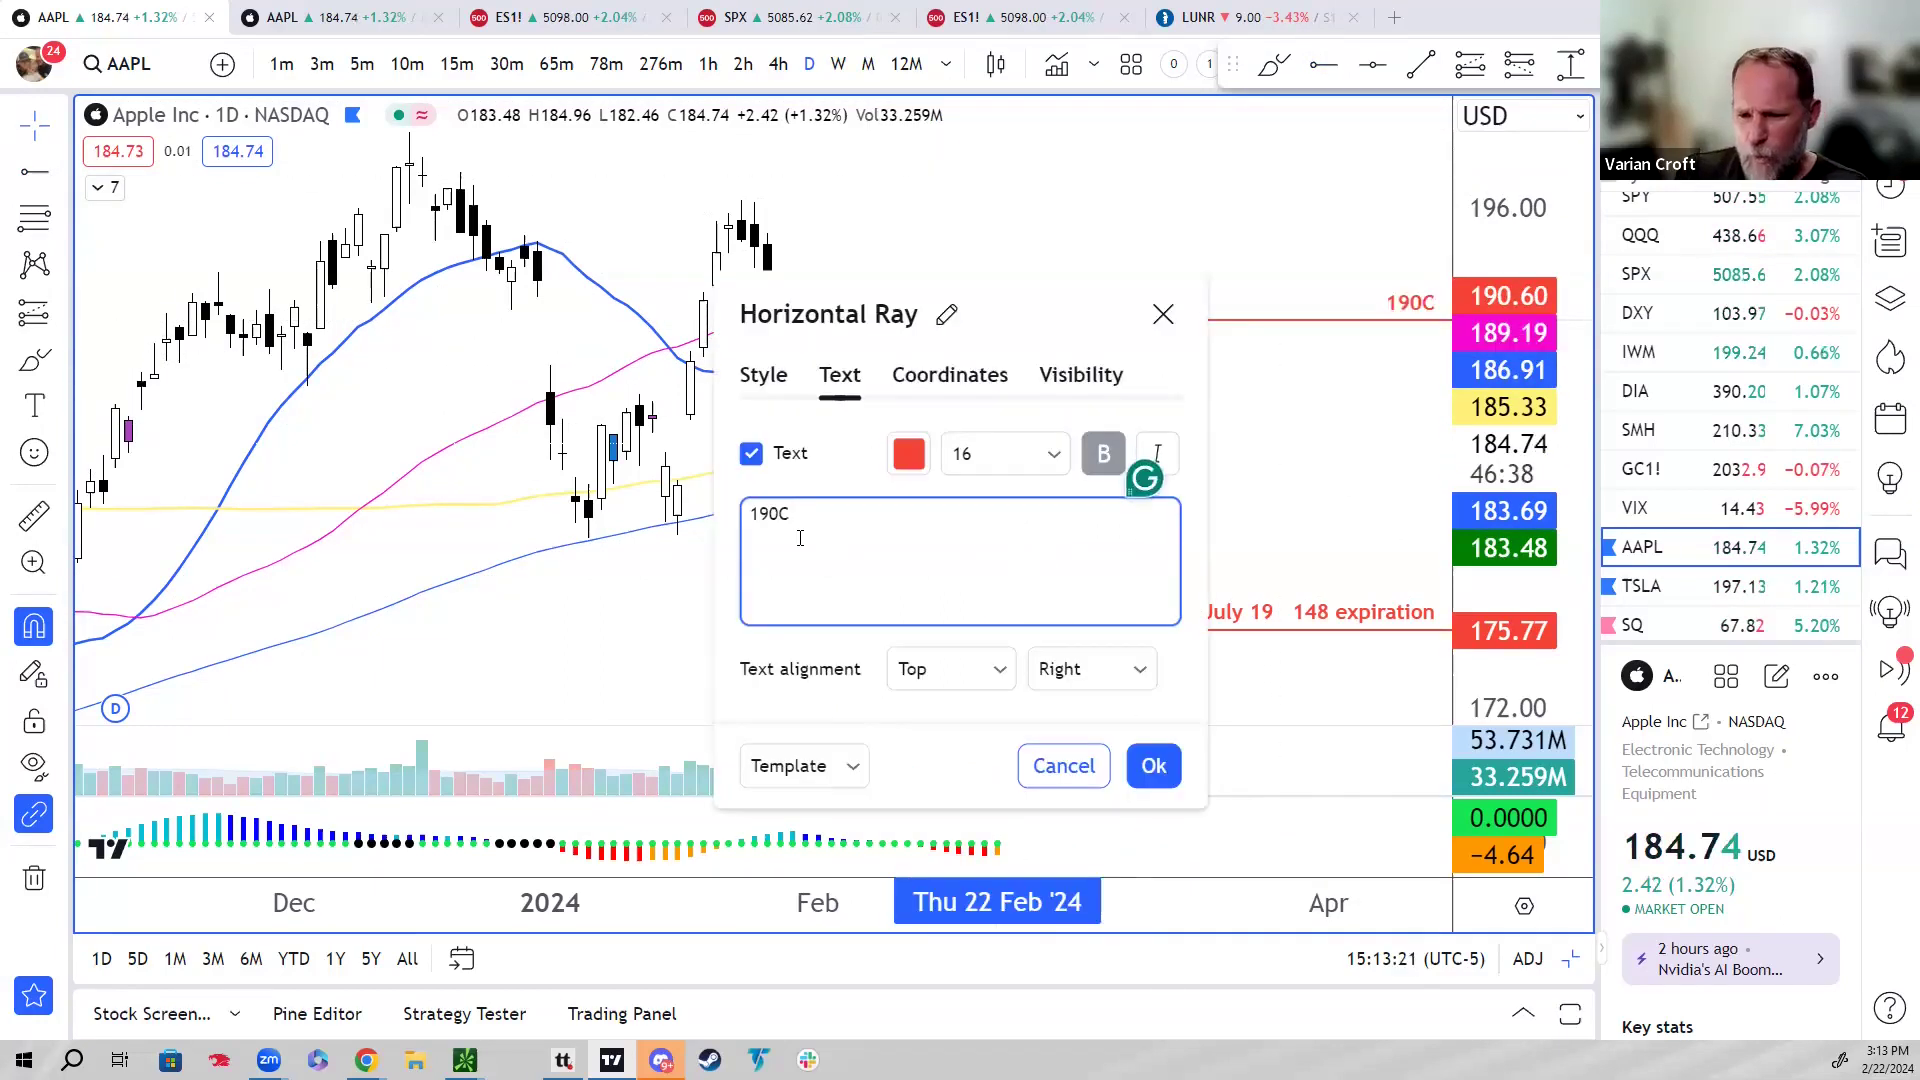
text(Apr )
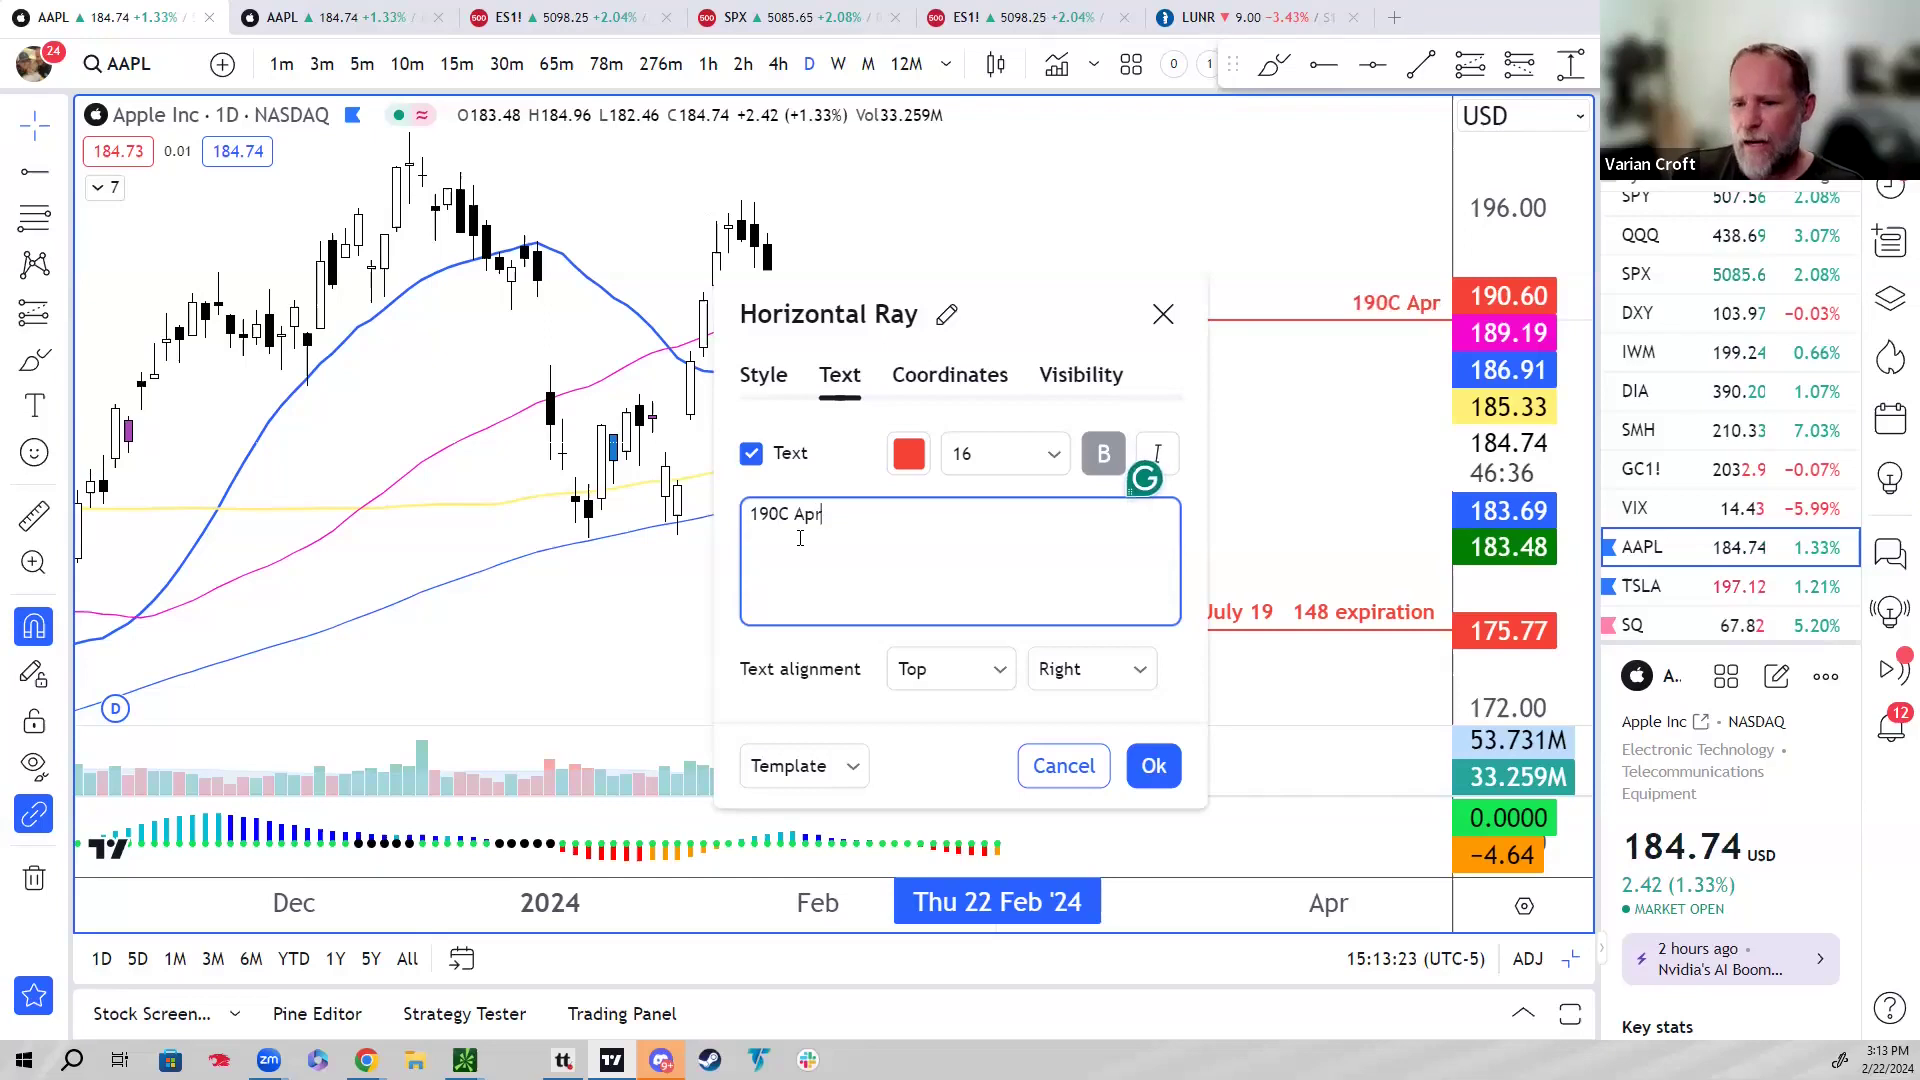
text(19)
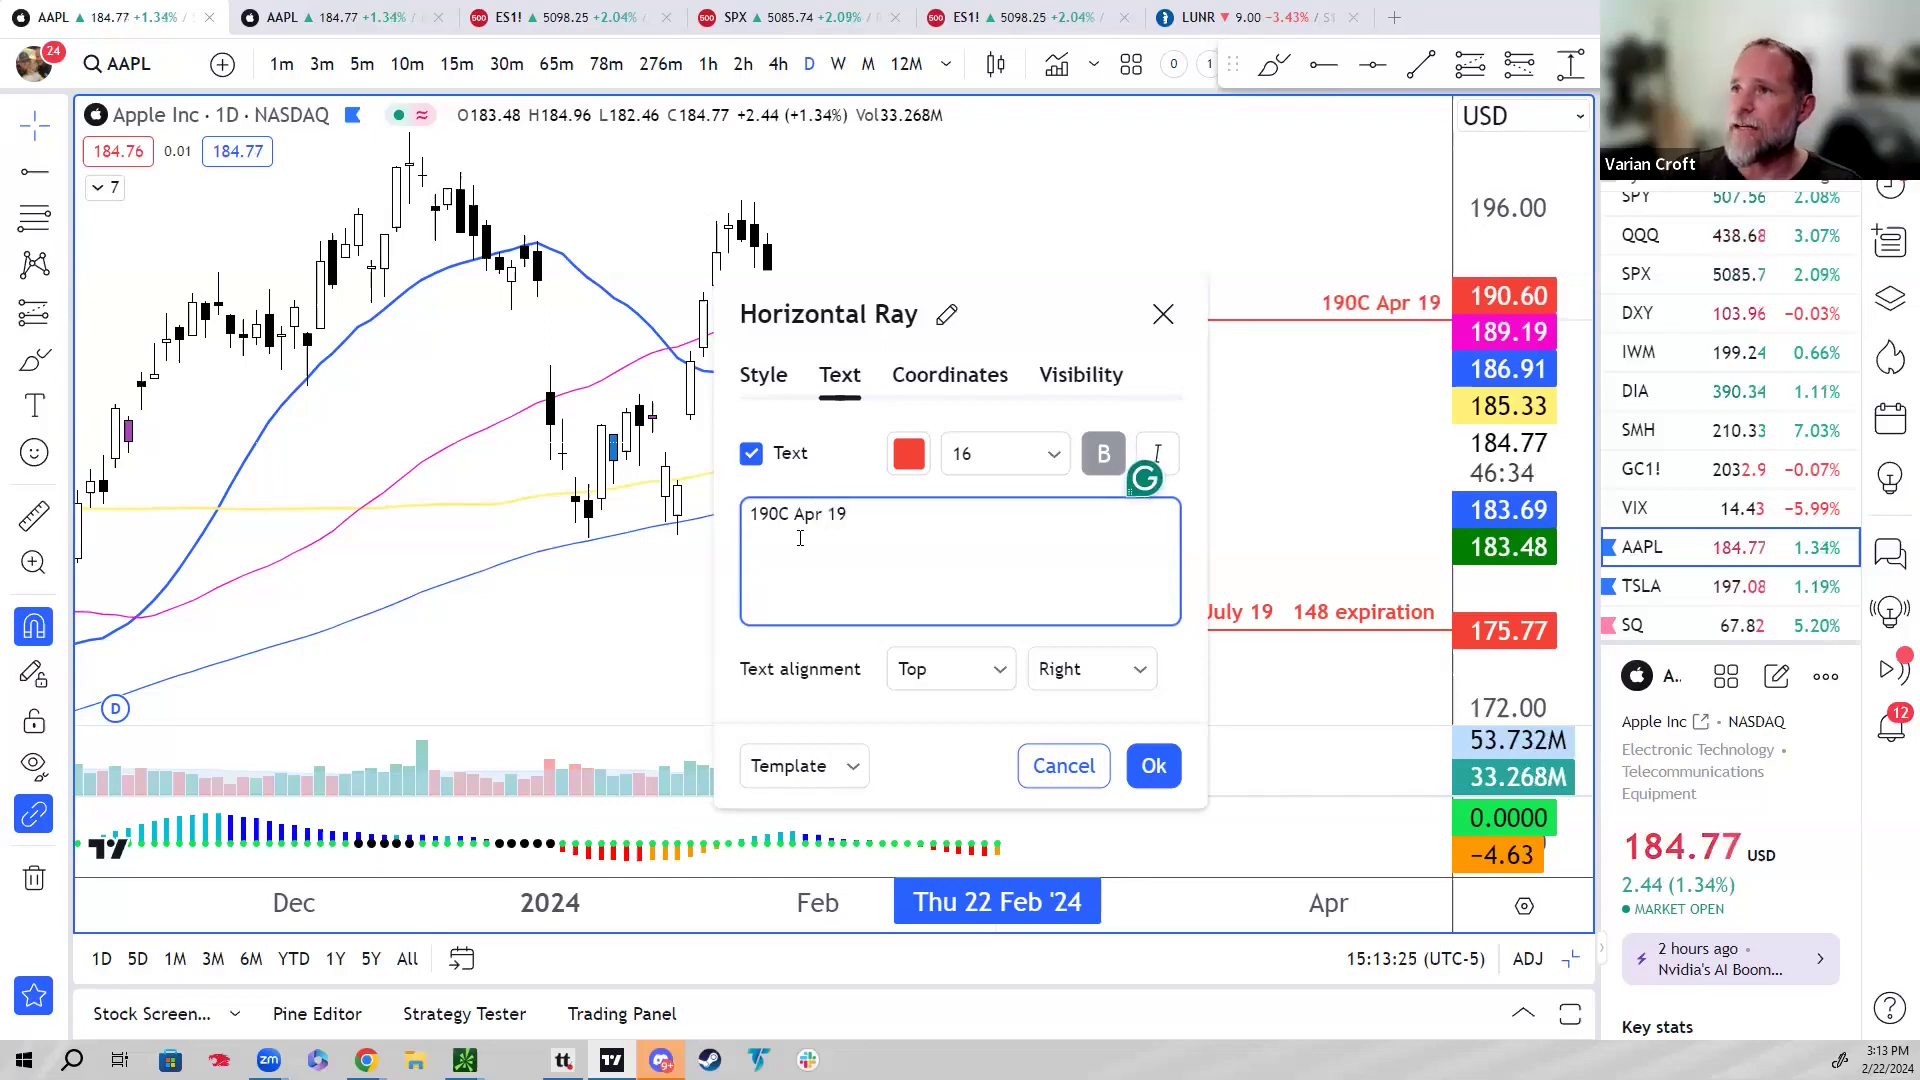
click(1153, 765)
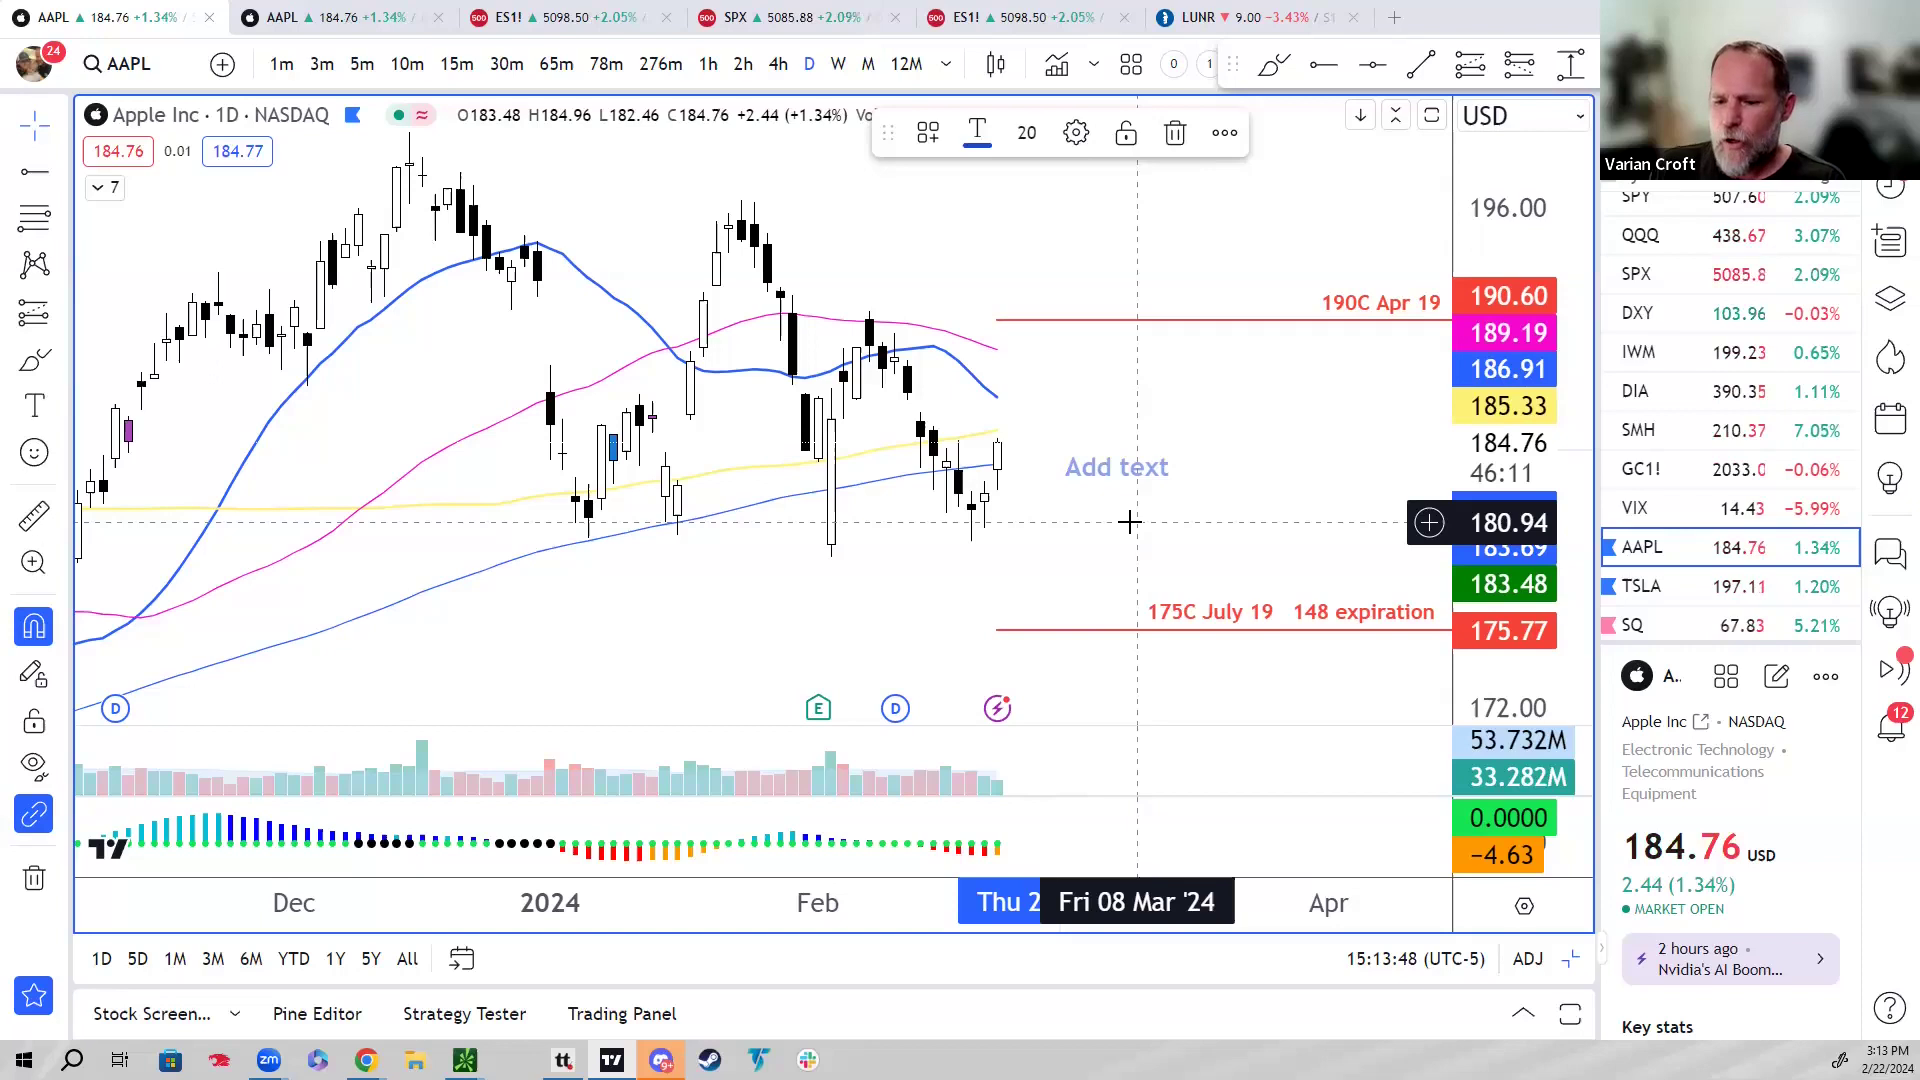
Step: Write the text note "18.00- 3.75= 14.25" on the chart between the two horizontal rays
text(18)
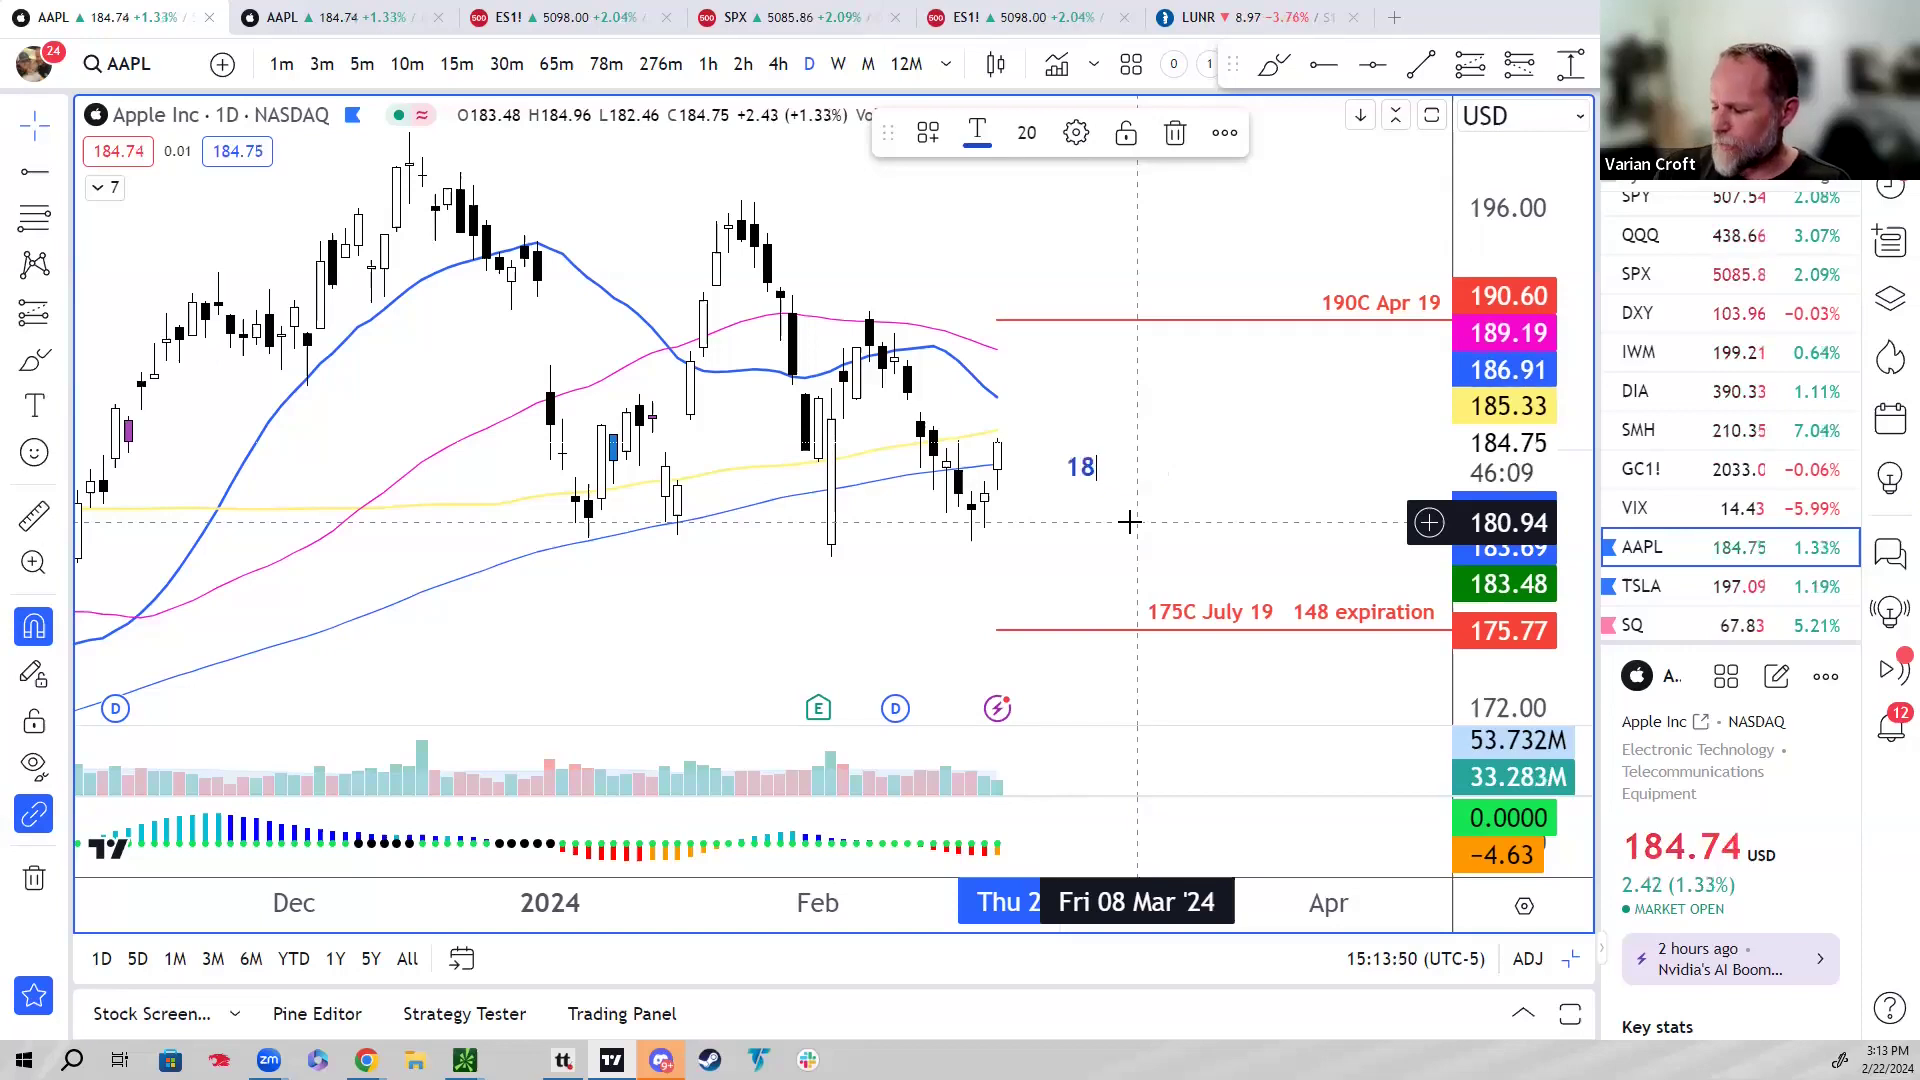
text(.00-)
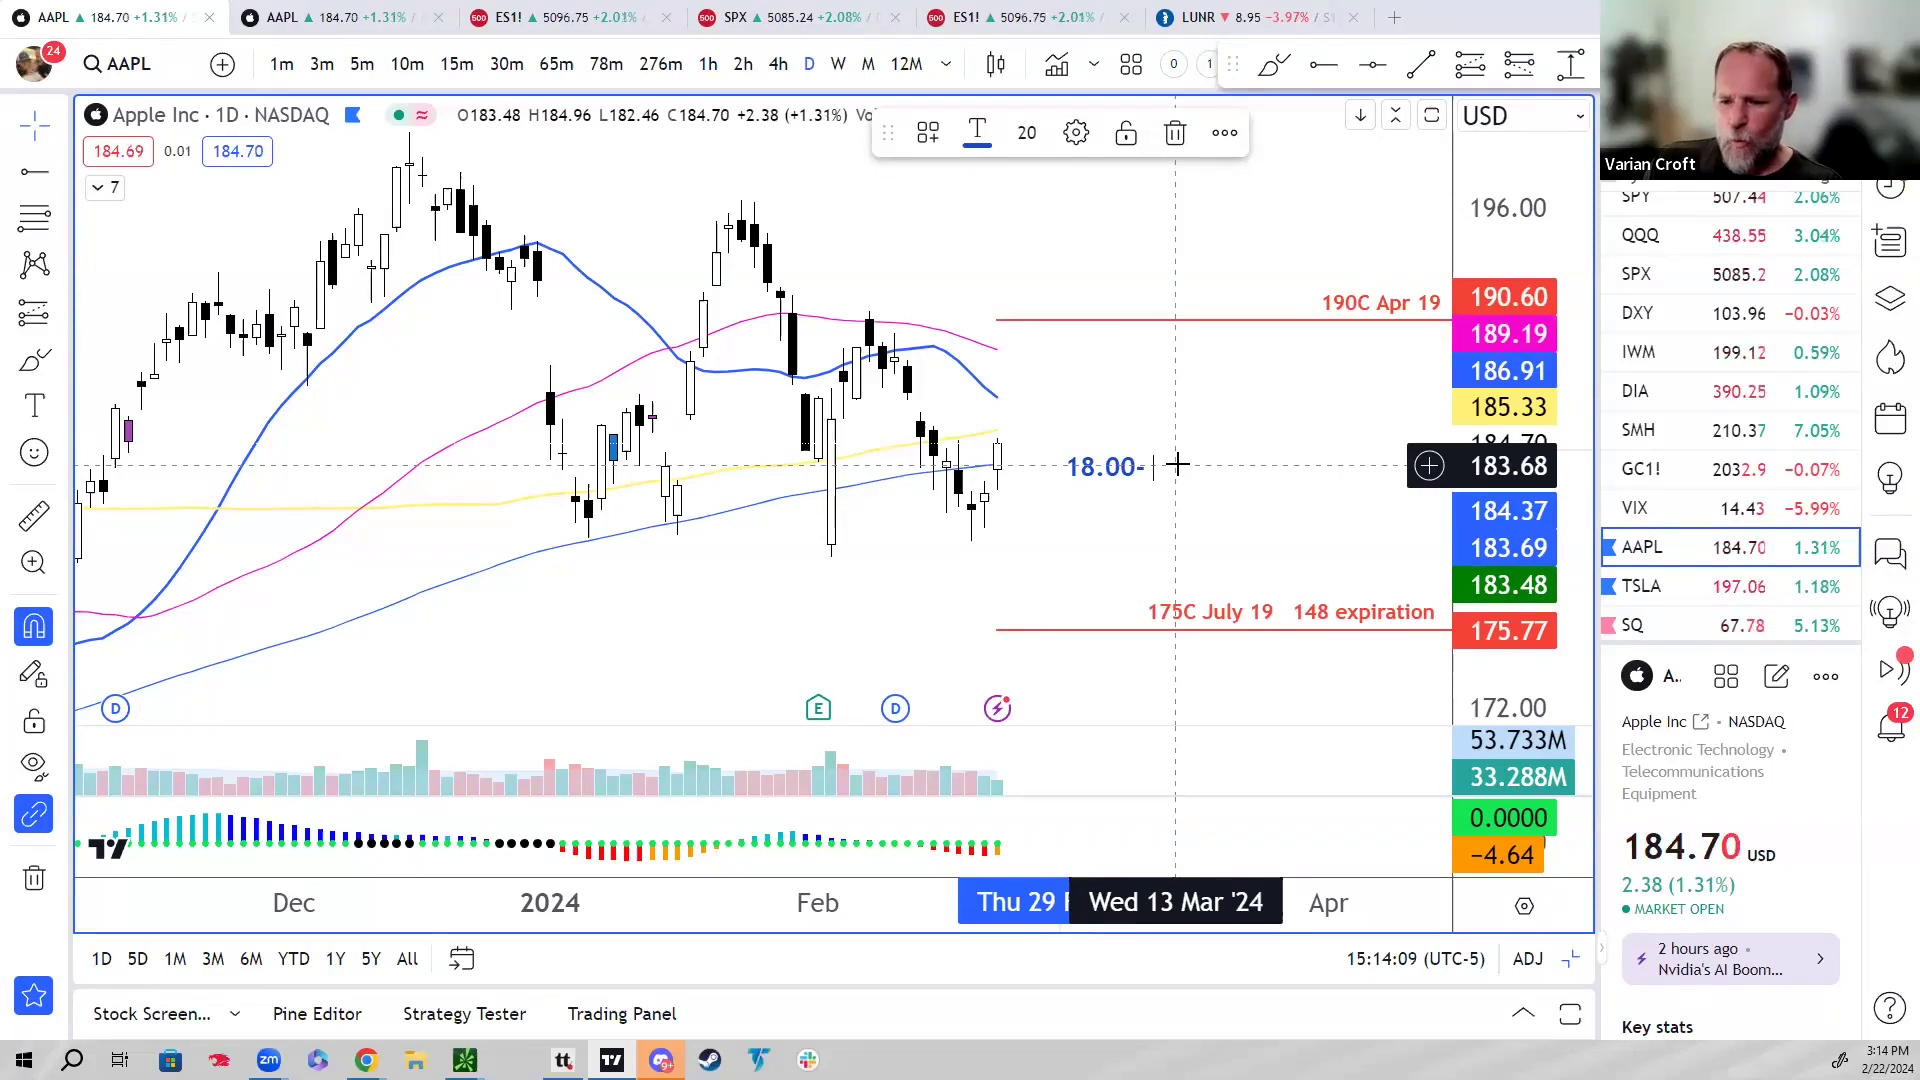
text(3)
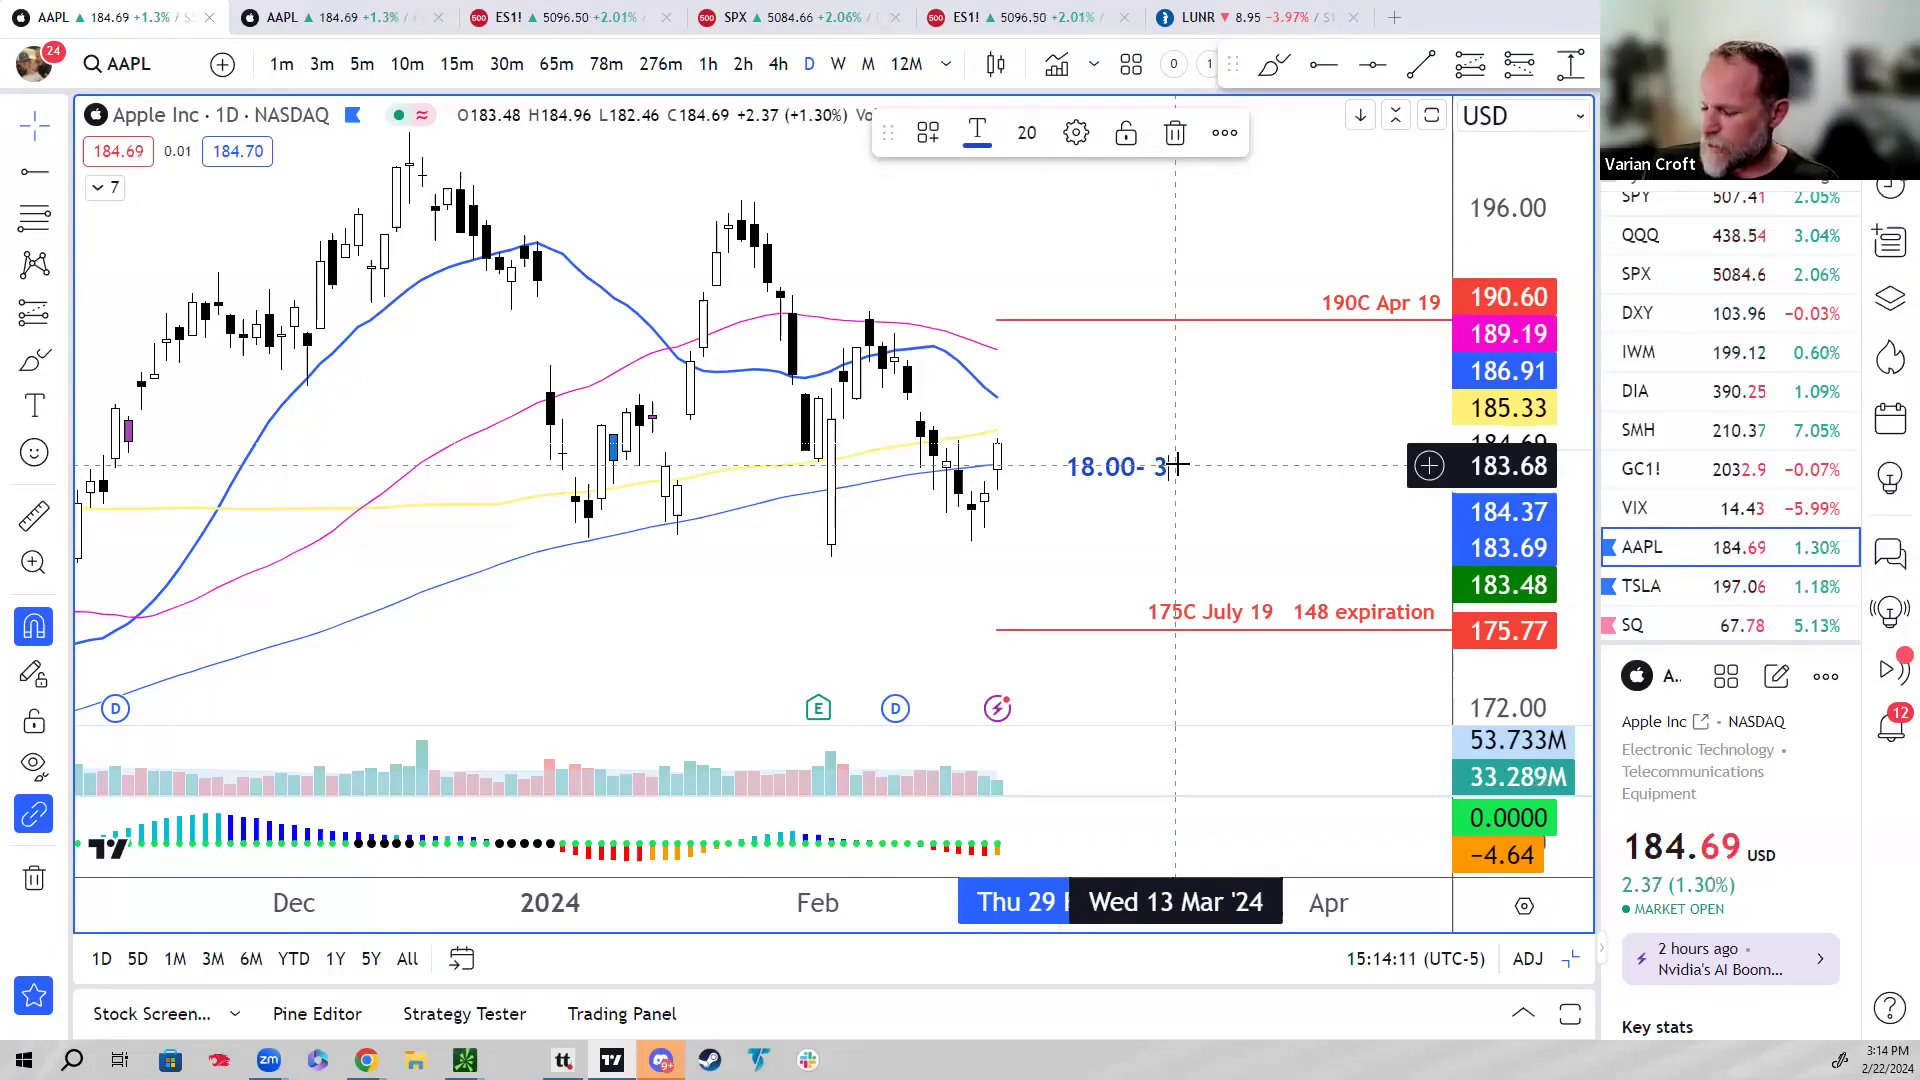
text(.75)
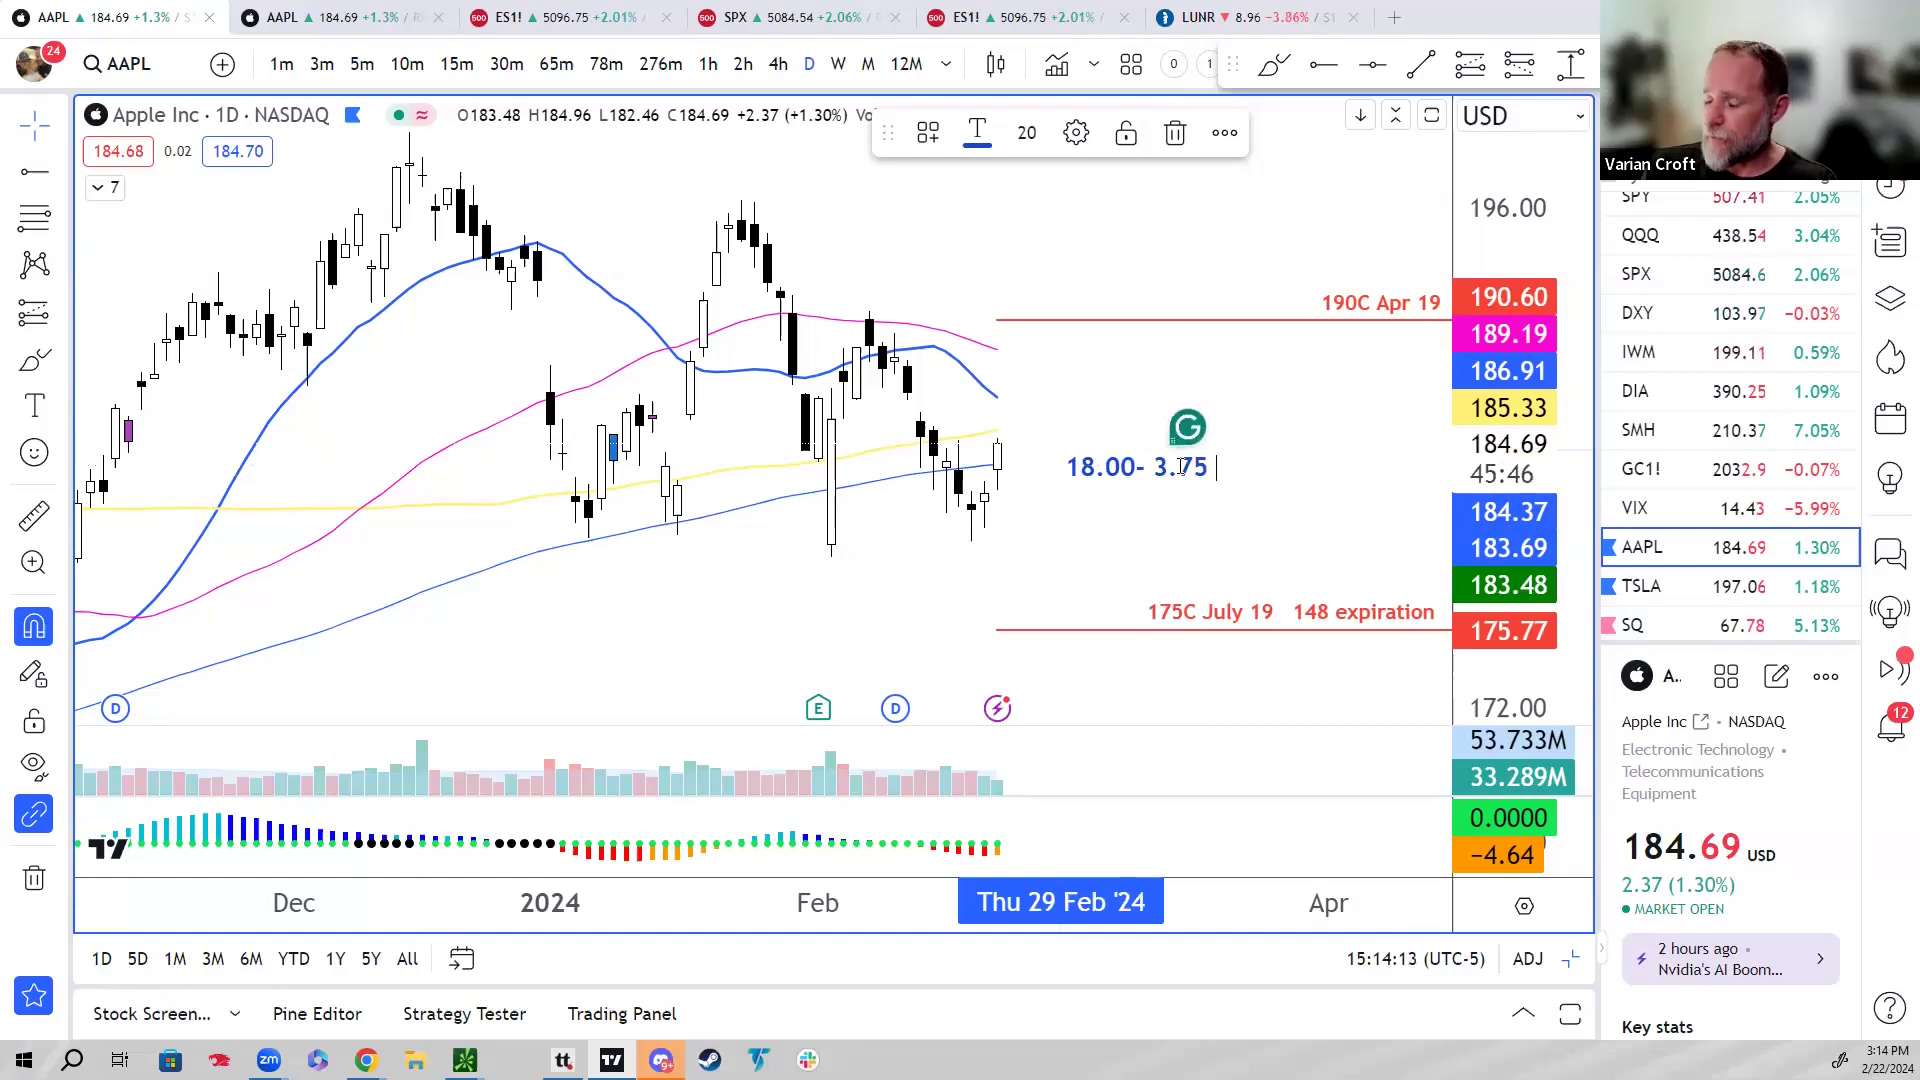
text(=)
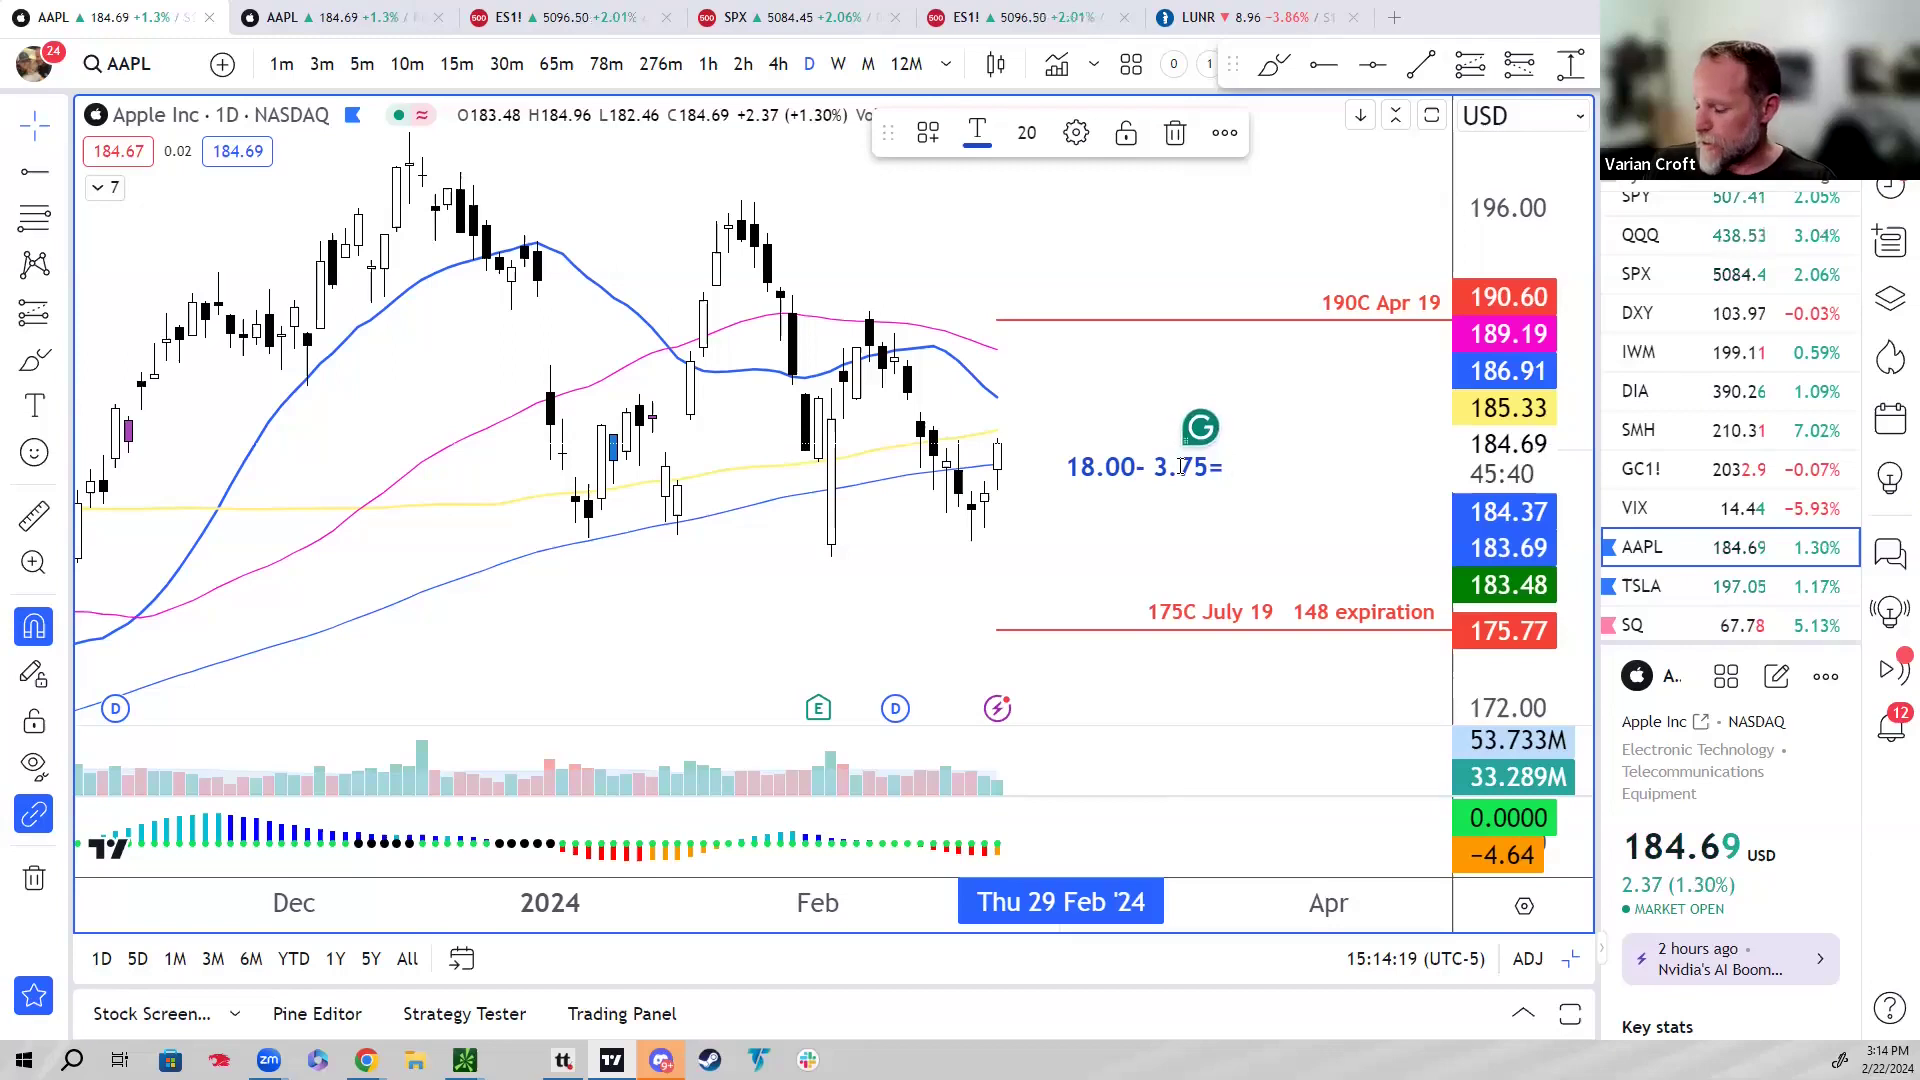
text( 14.25)
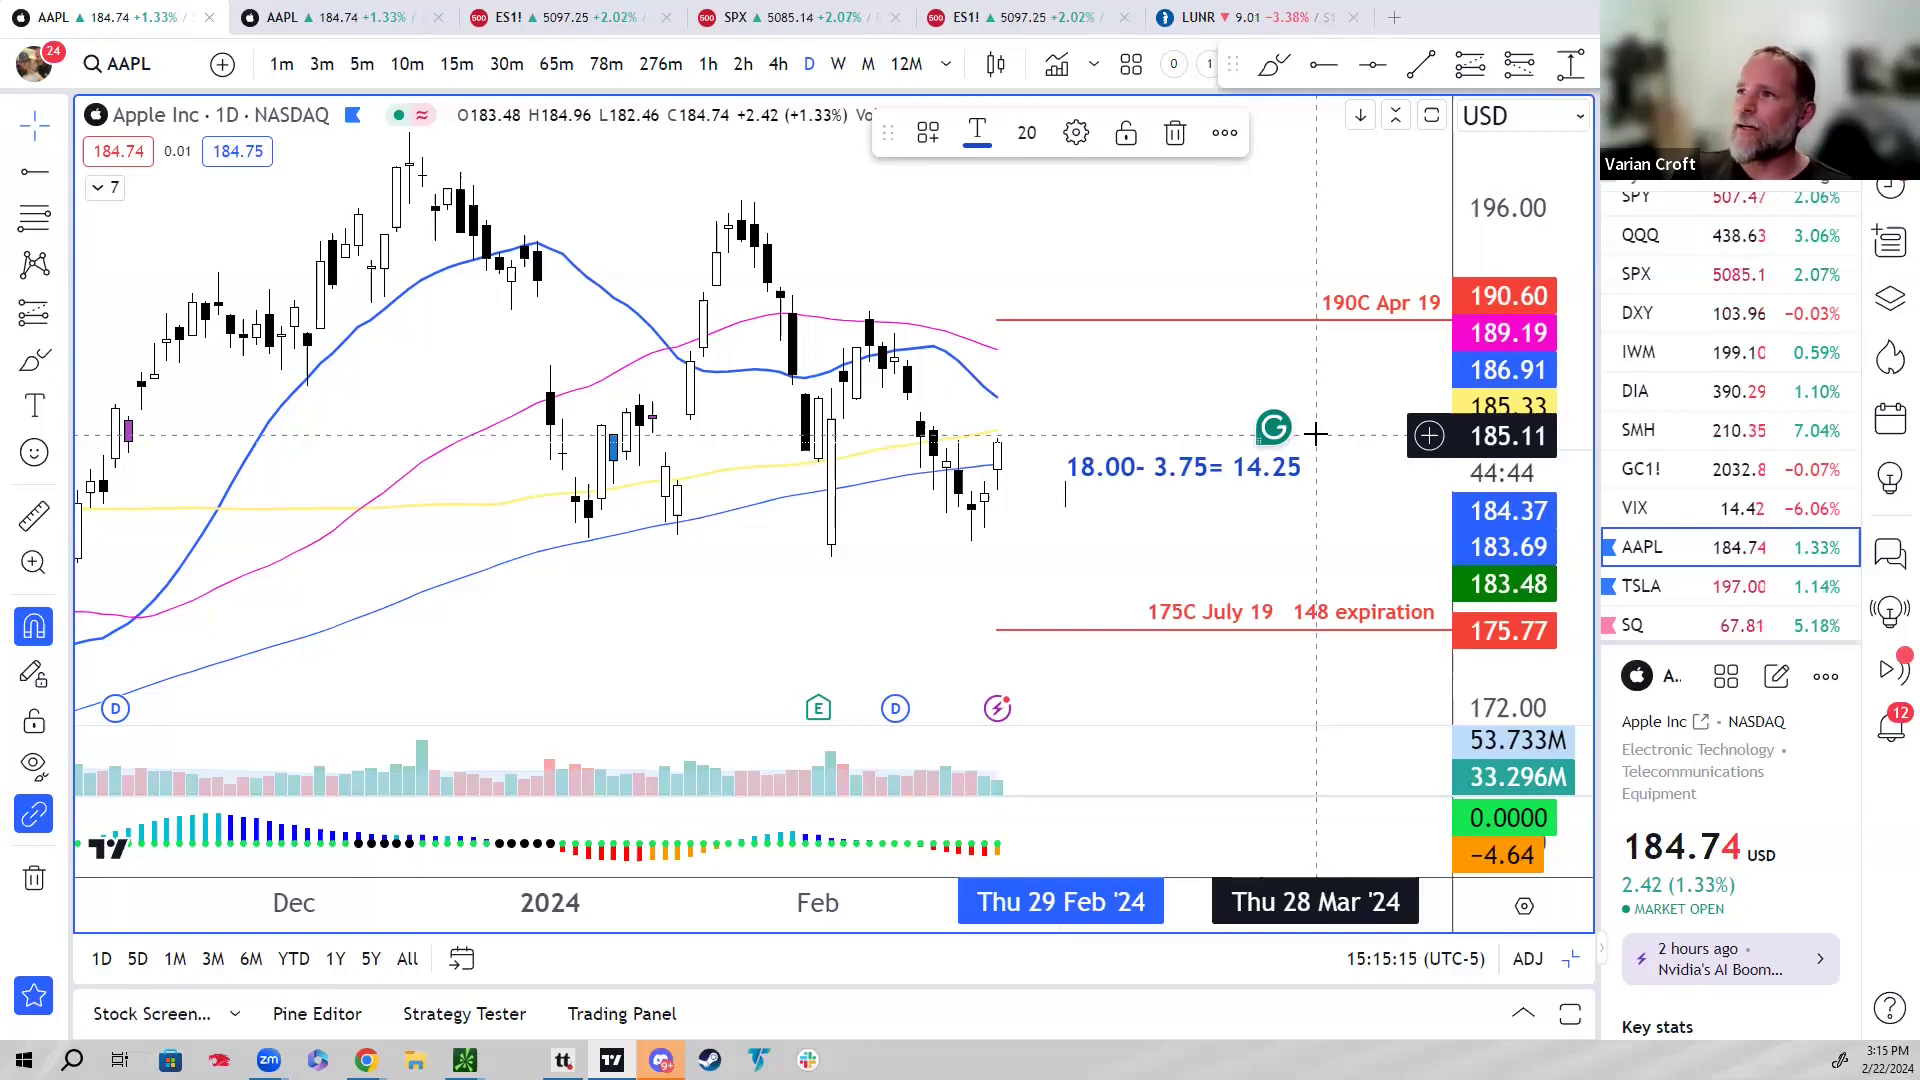
Step: Add a second line "May roll 3.50= 10.75" and a third line "July" to the text note
text(May roll 3.50)
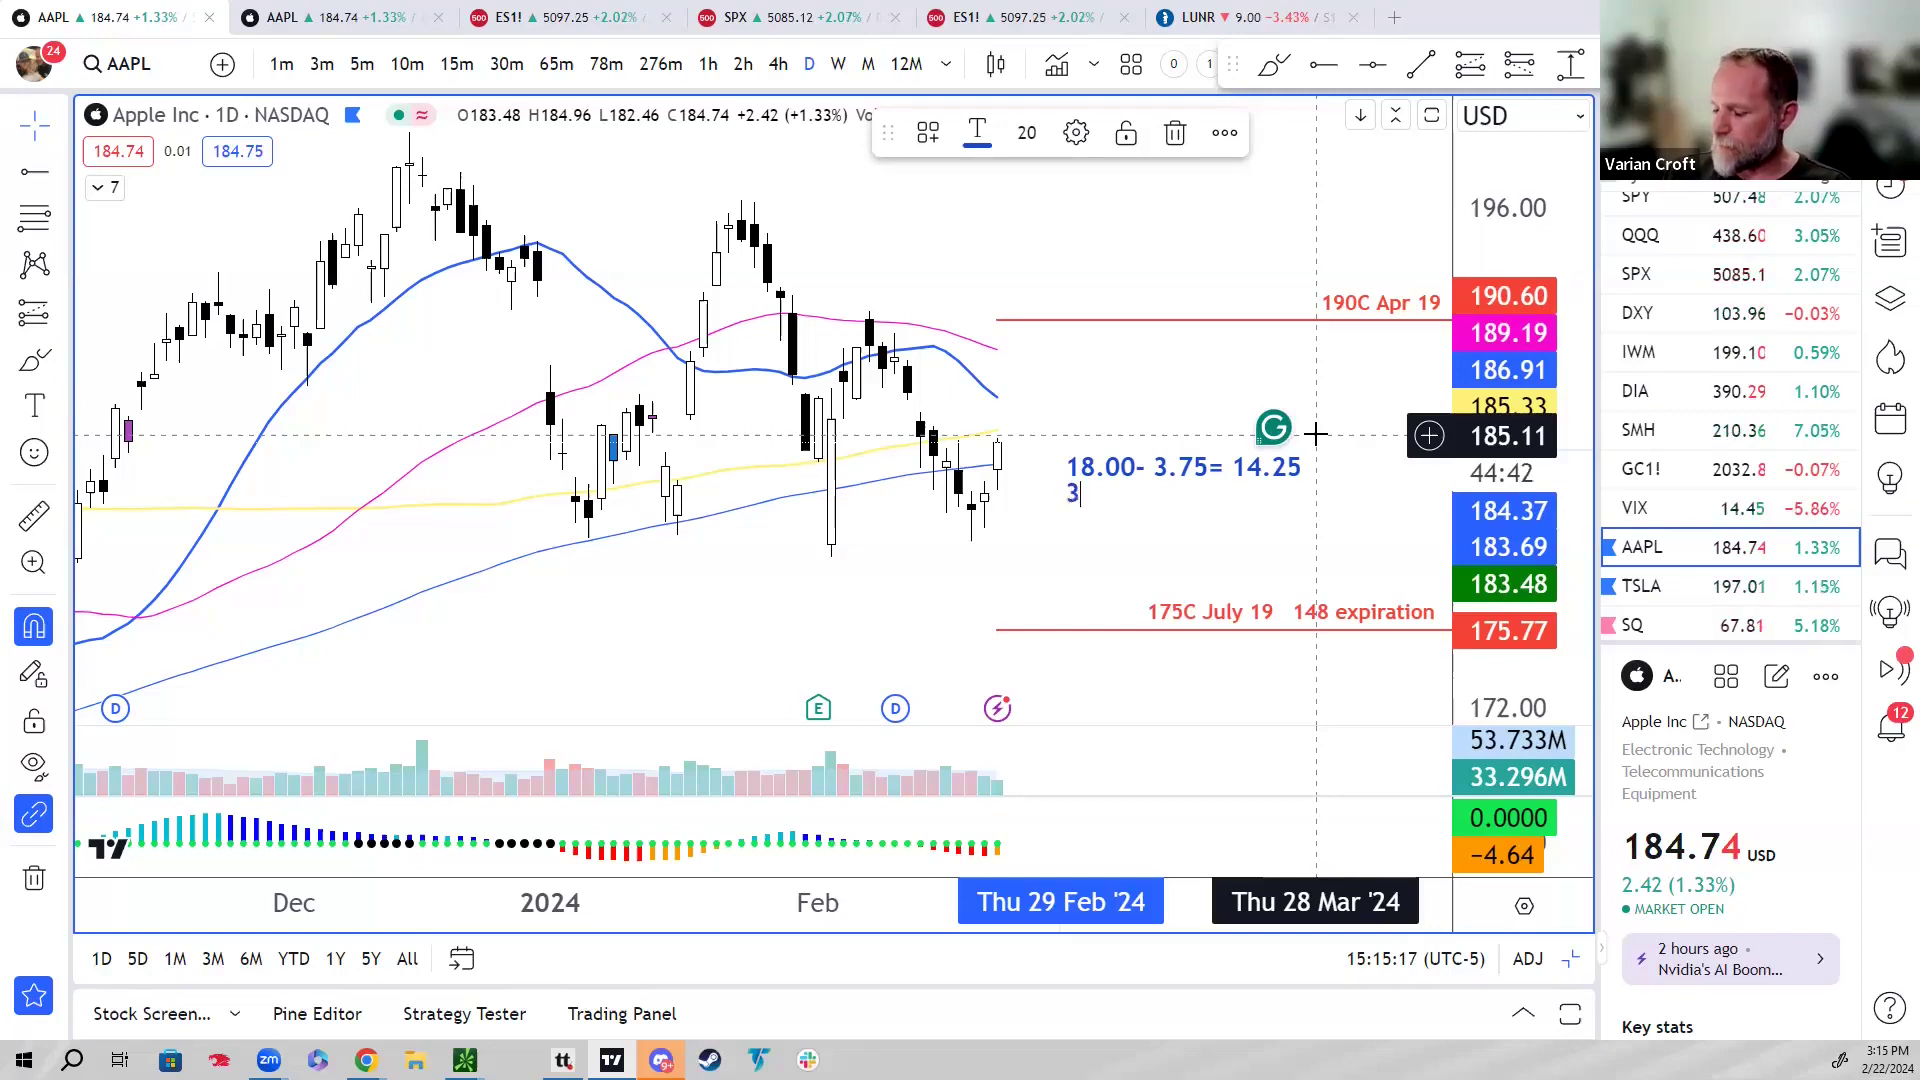
text(=)
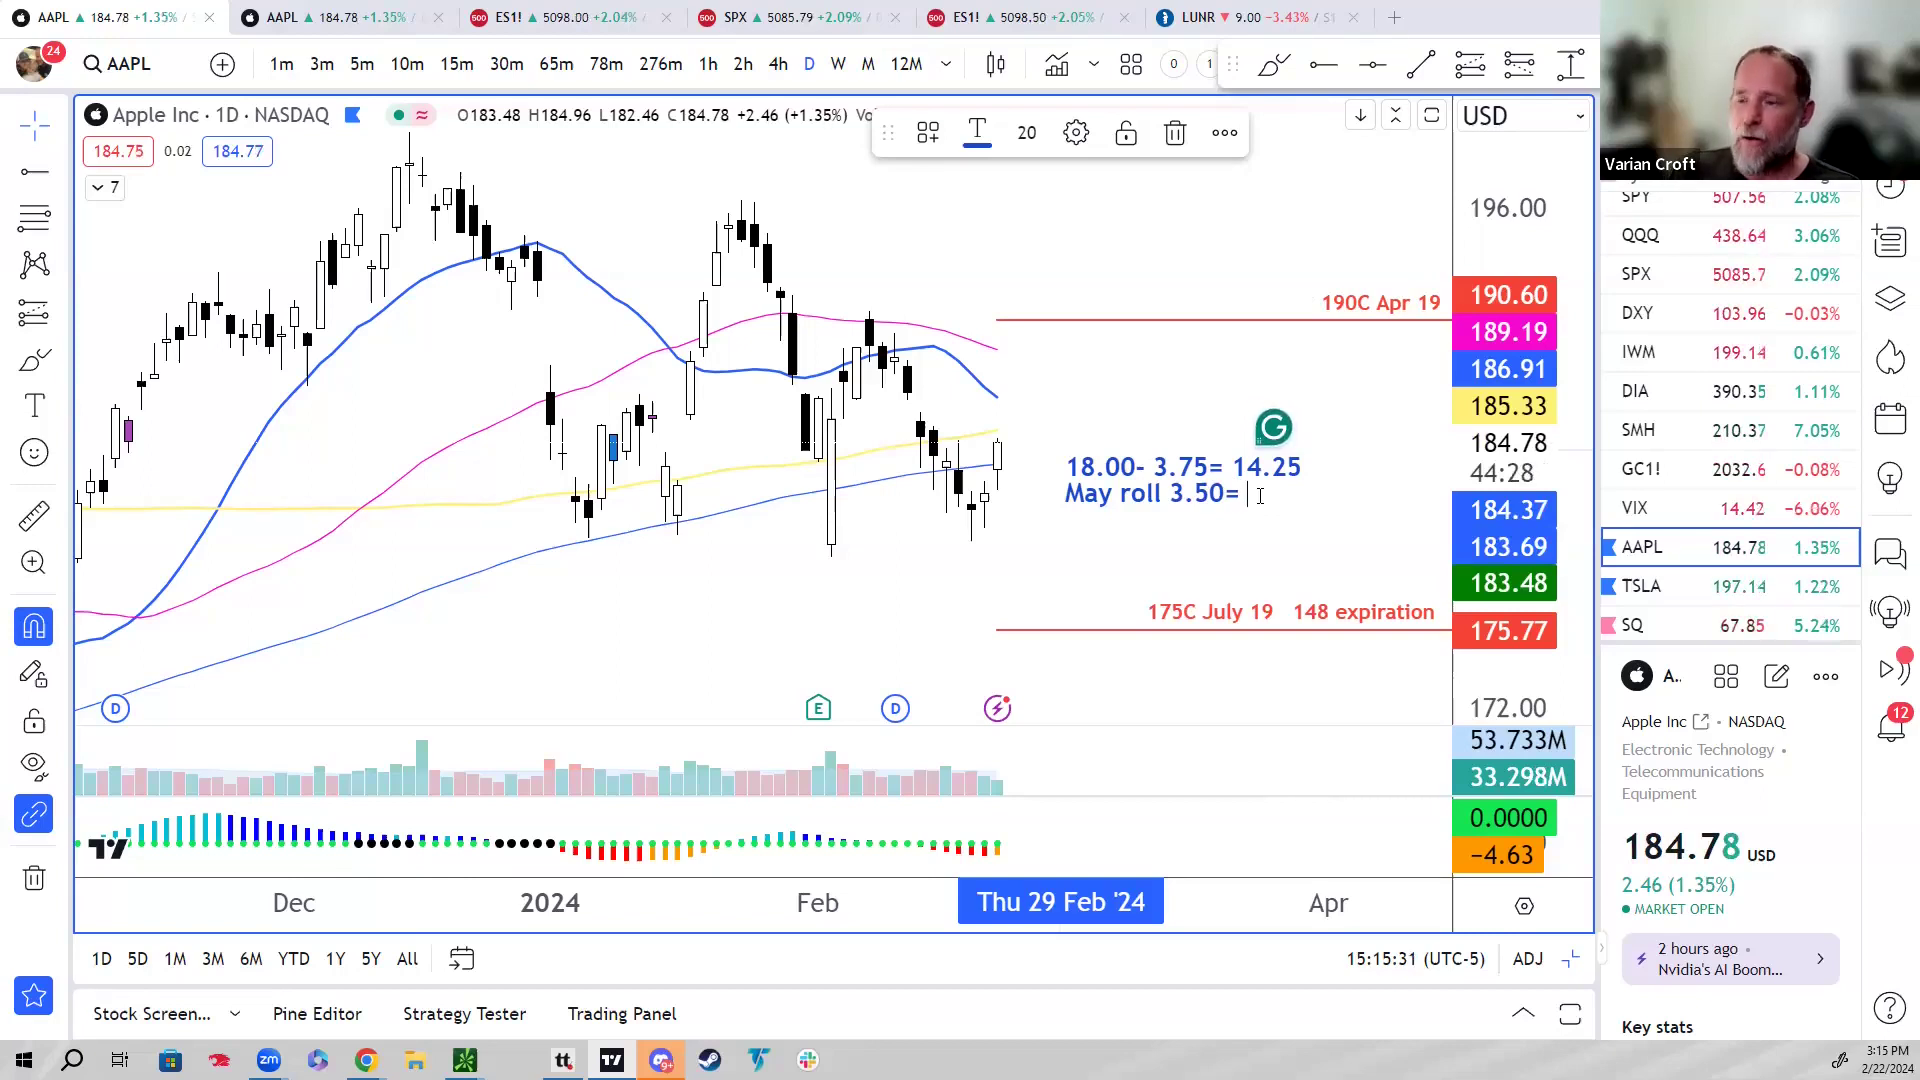
text( 10.75)
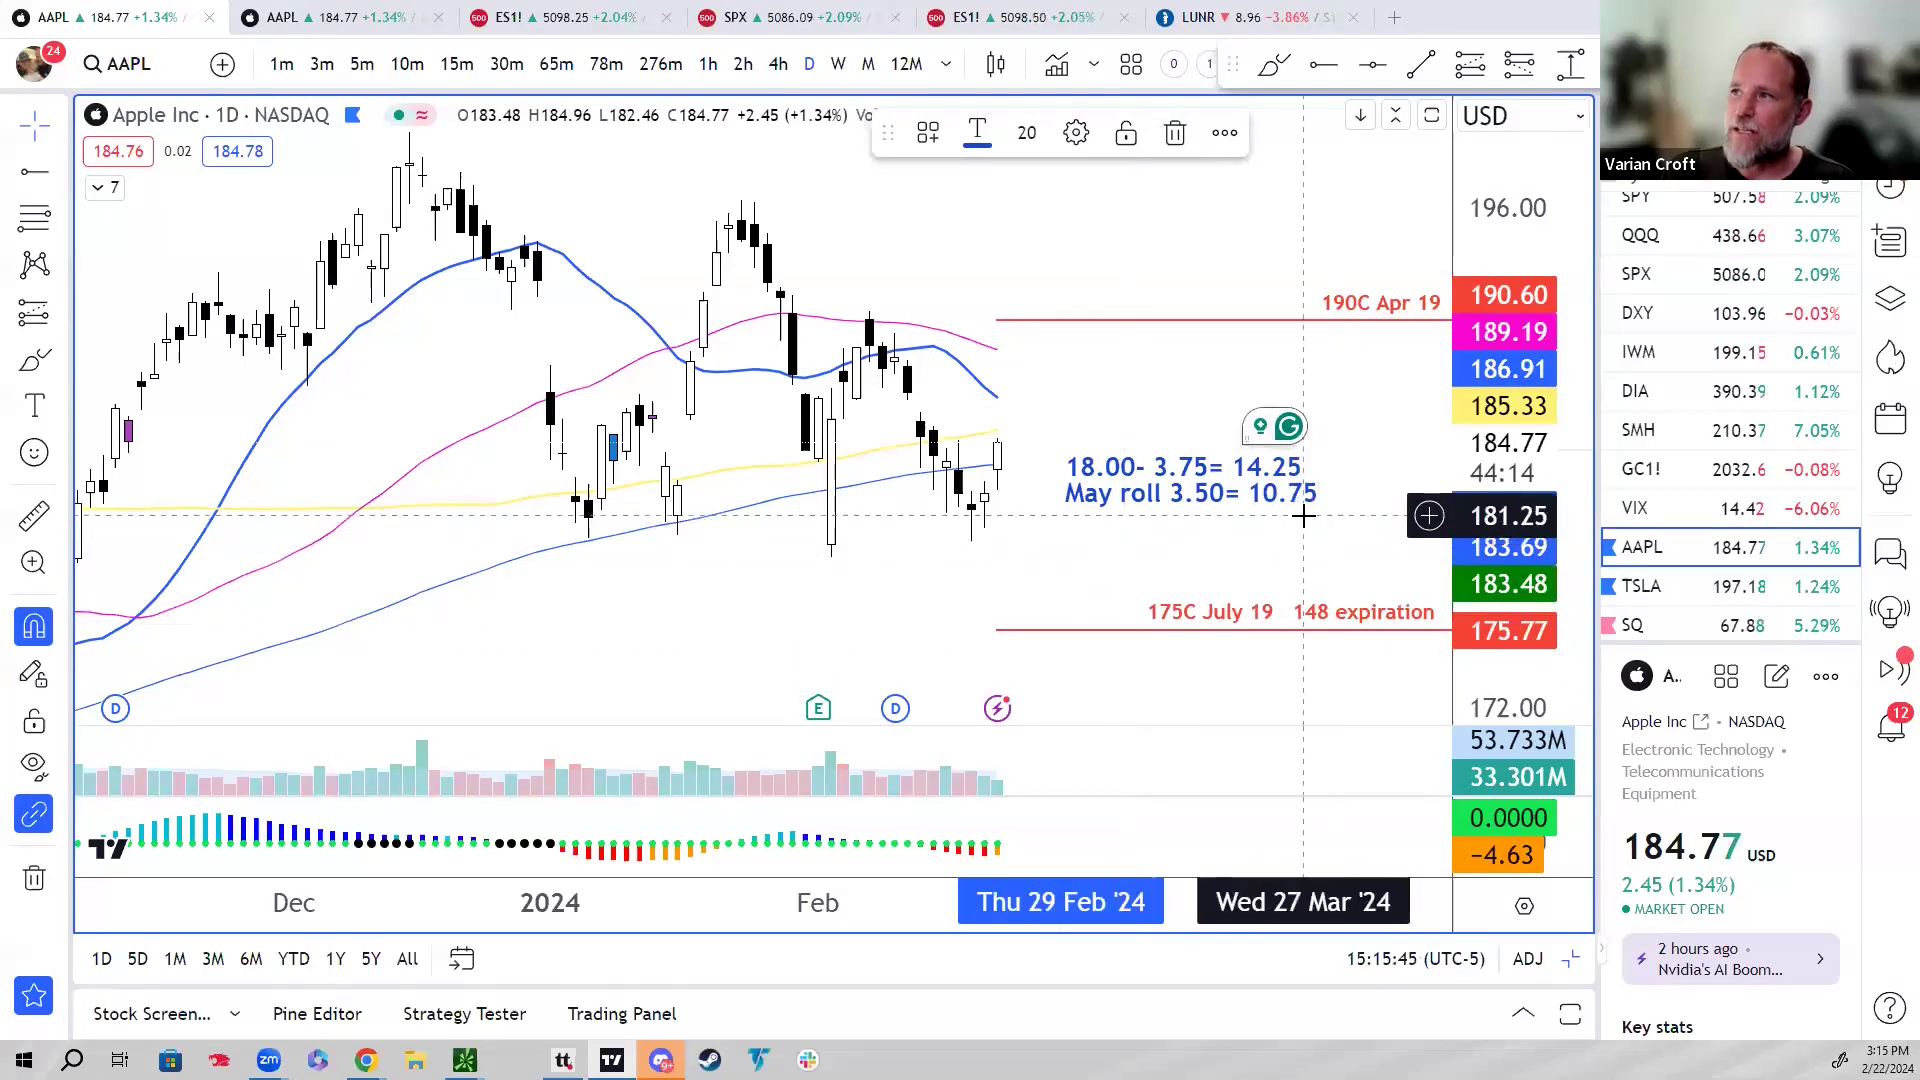
key(Return)
text(J)
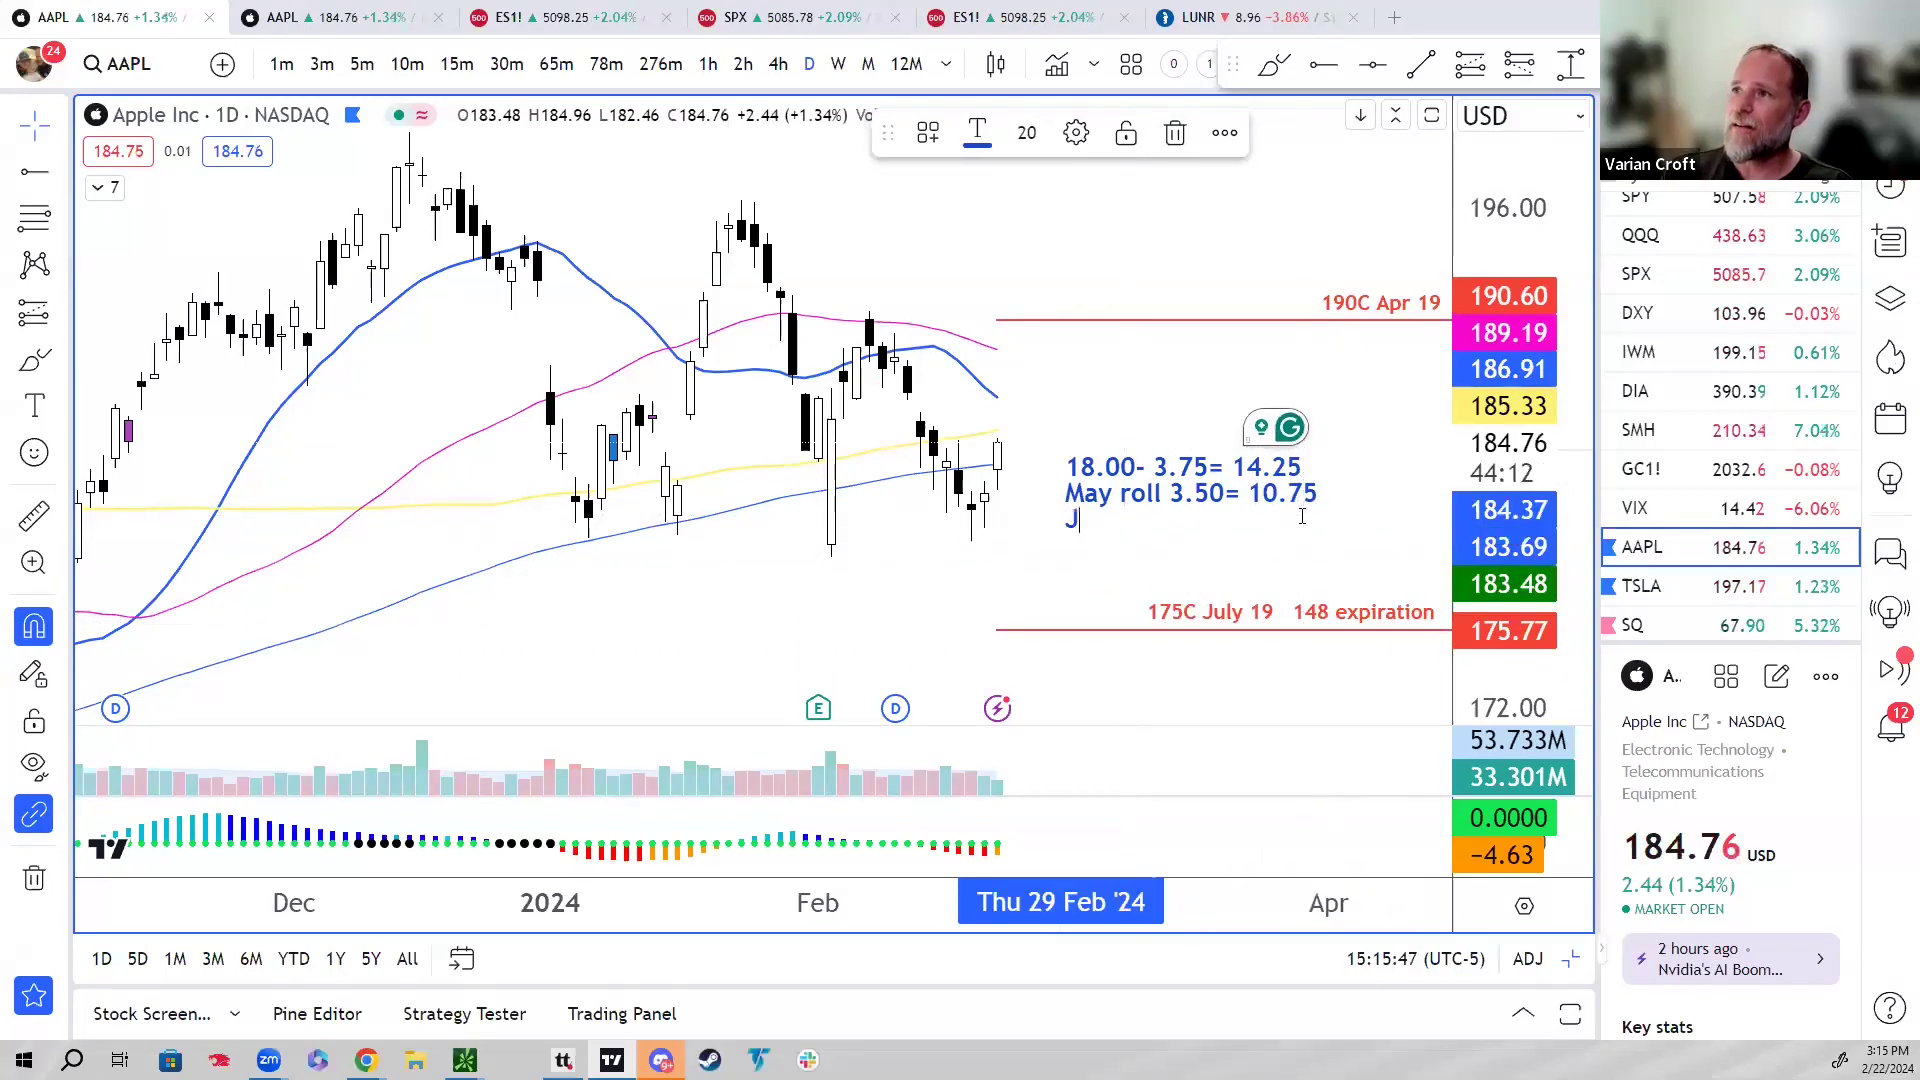
text(uly)
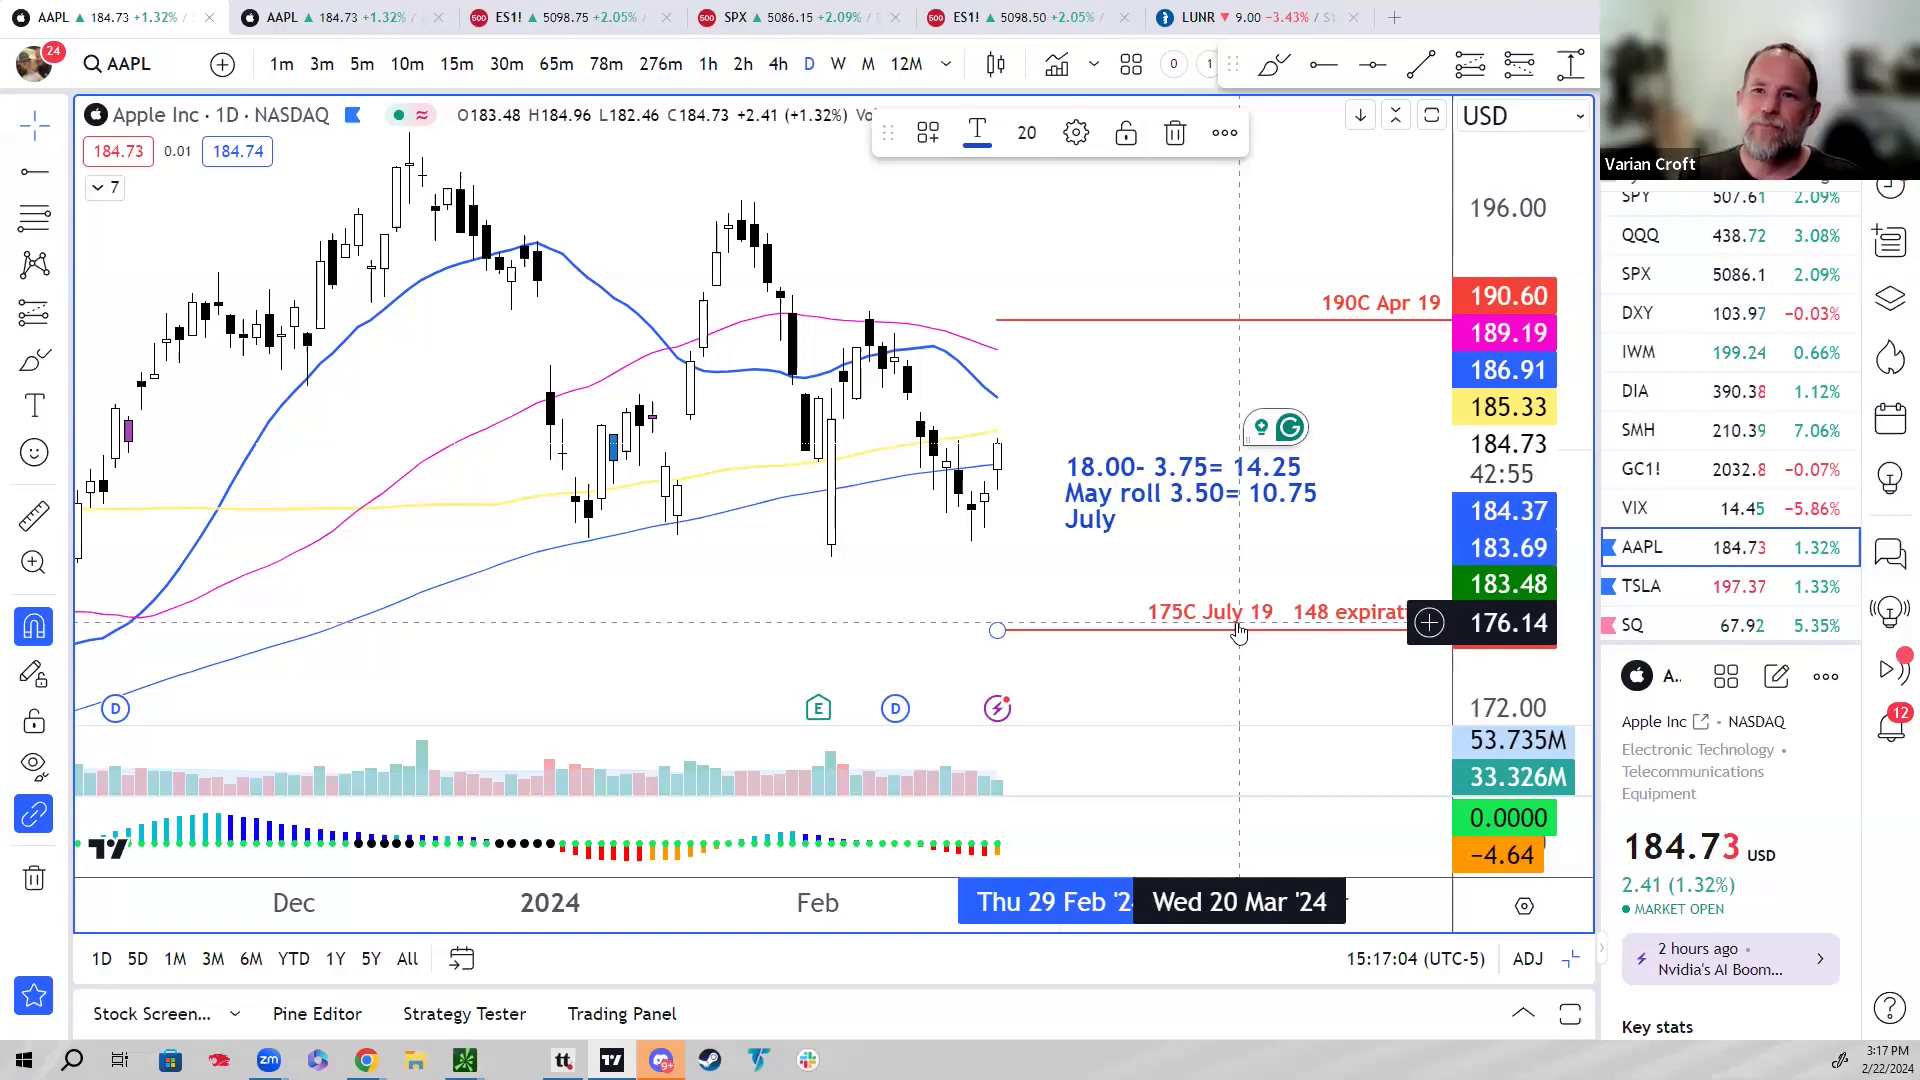
Step: Measure the price rise from the top of the latest candle to about 193.96, and dismiss the measurement
drag(1231, 628, 1100, 630)
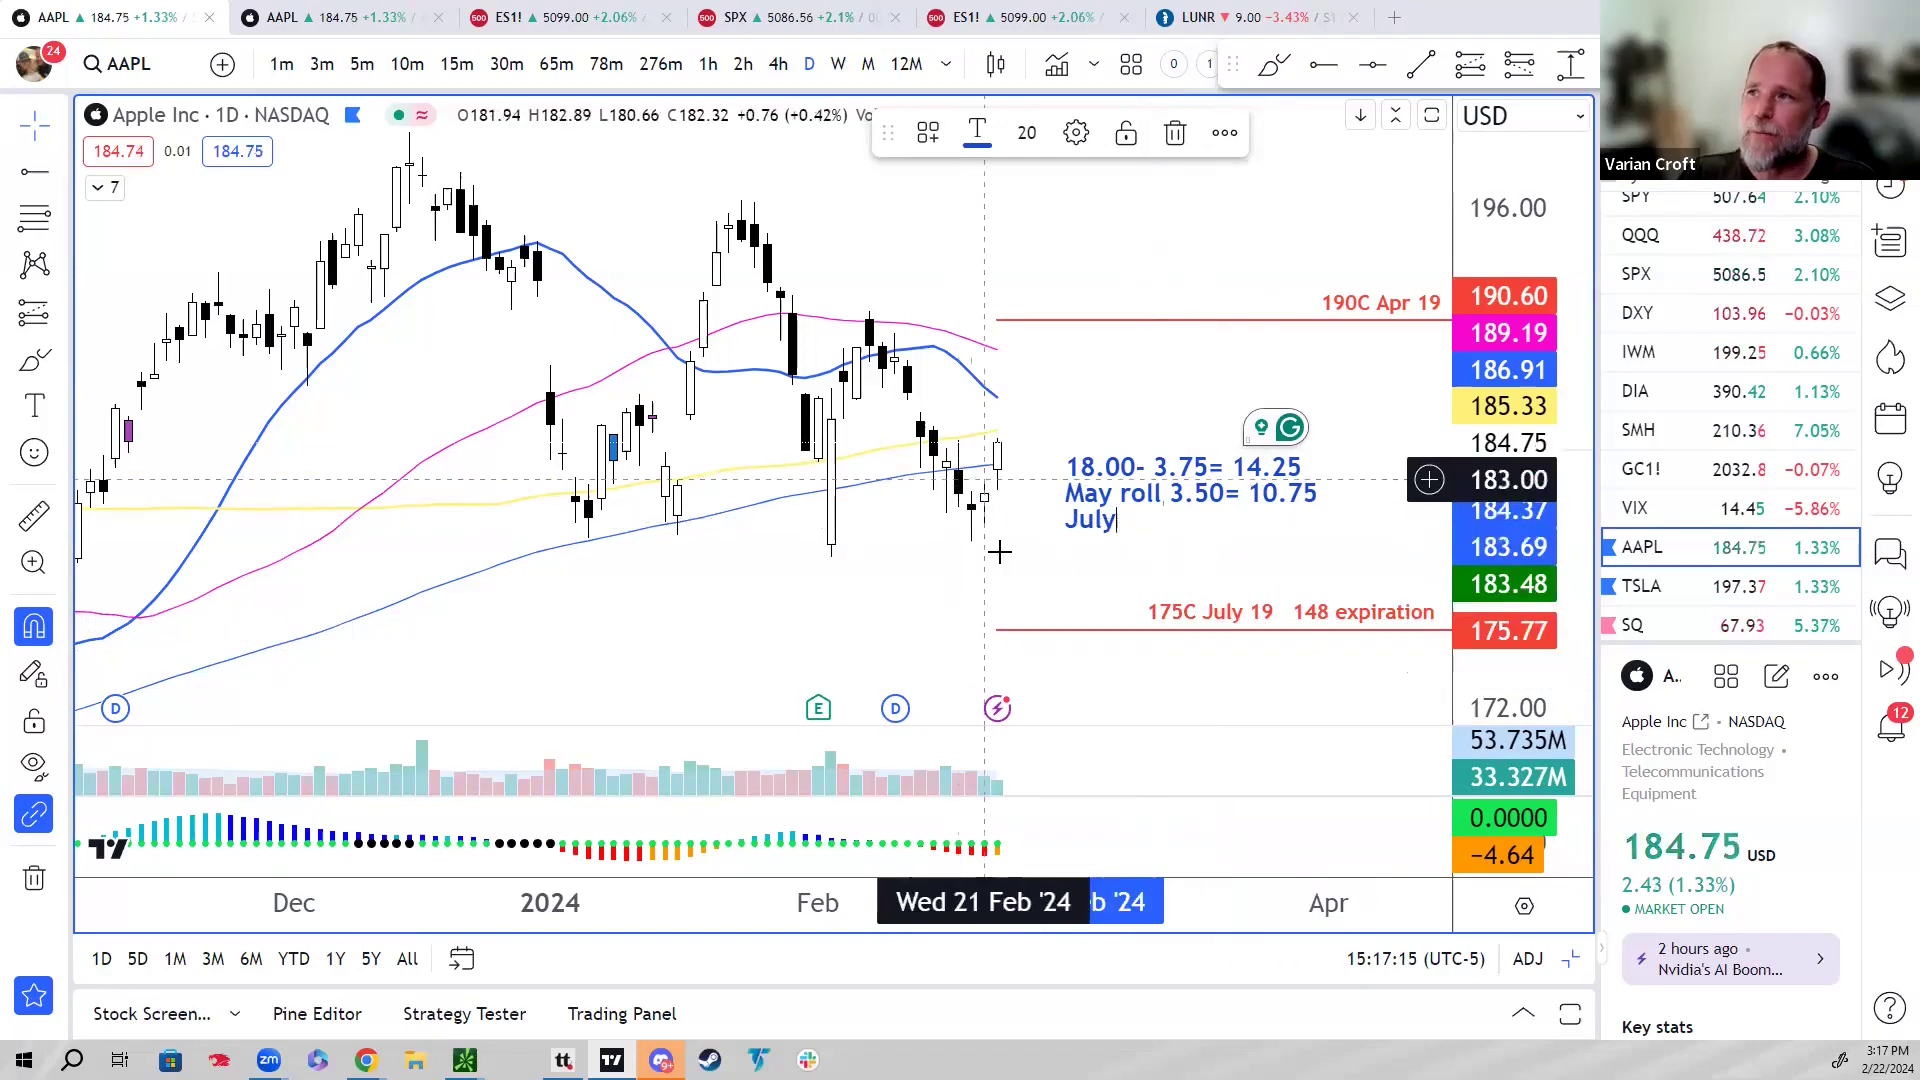
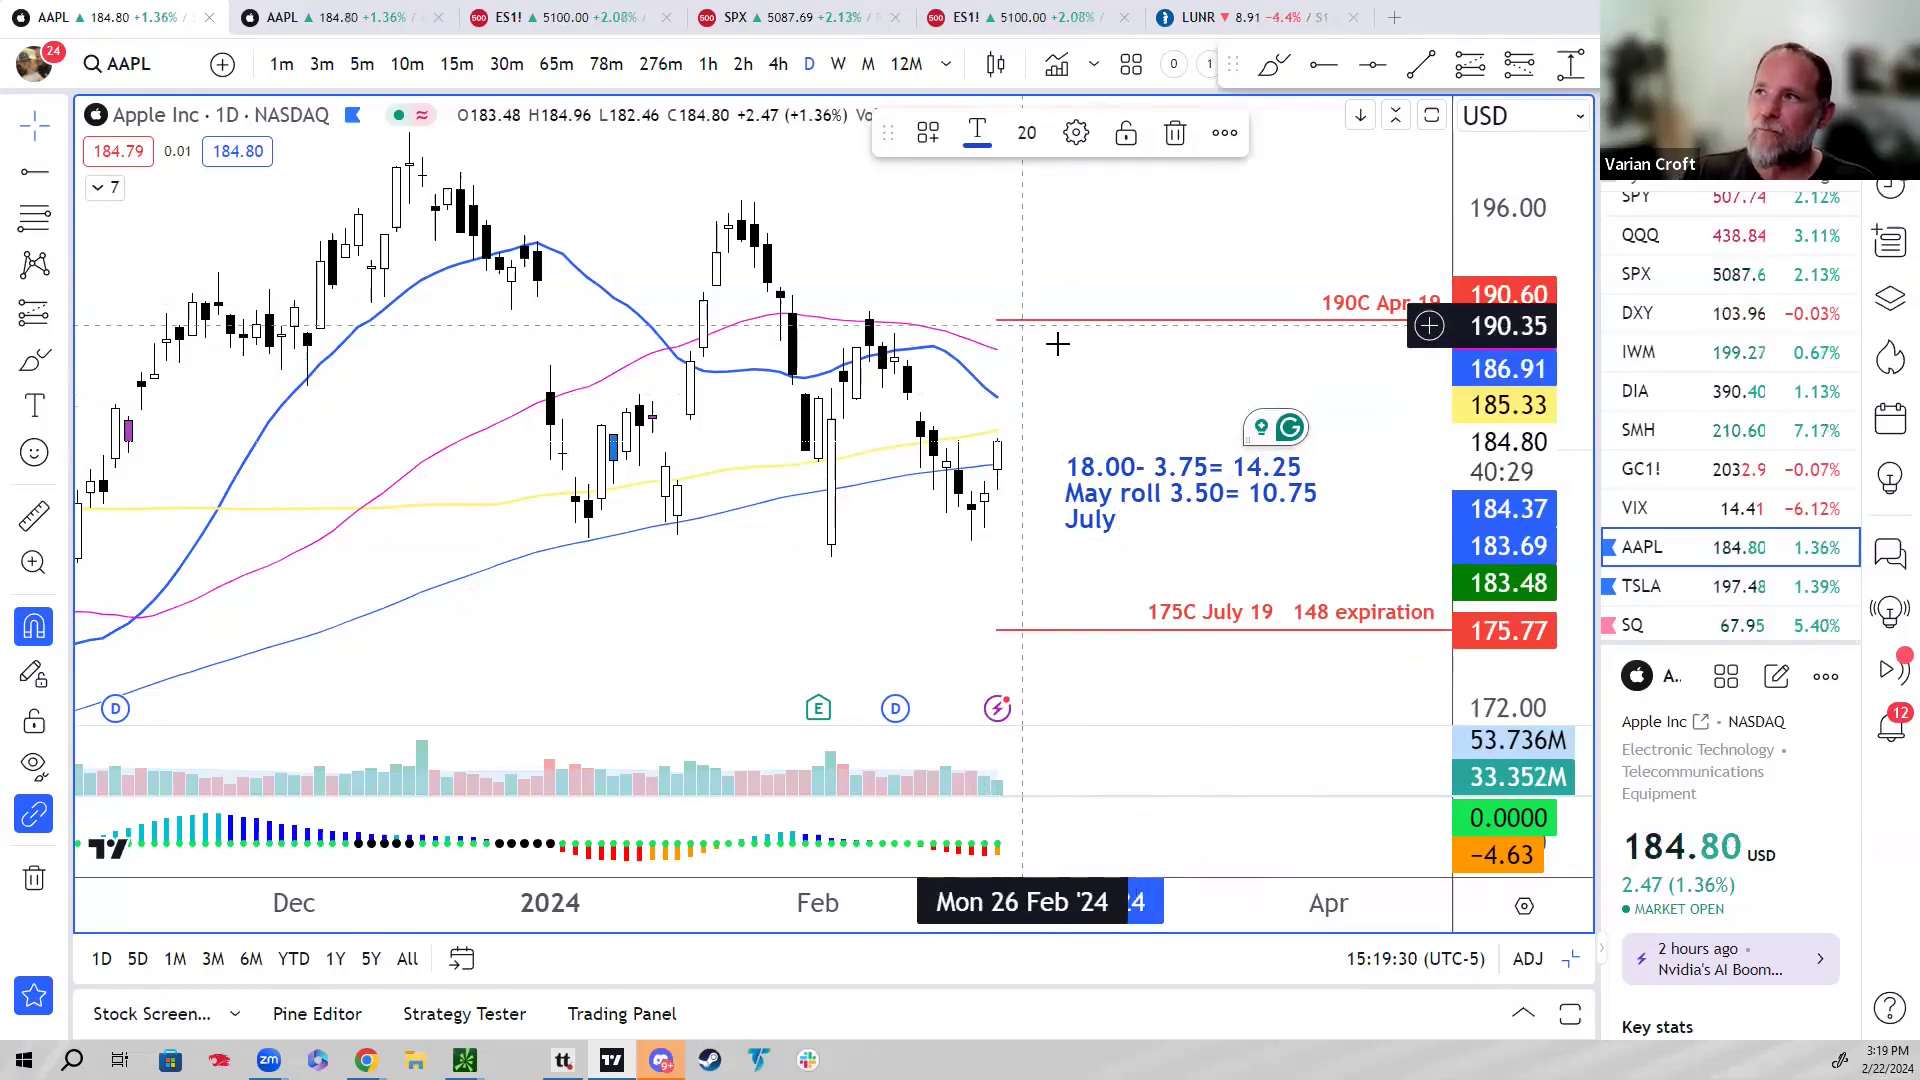
shift+click(999, 438)
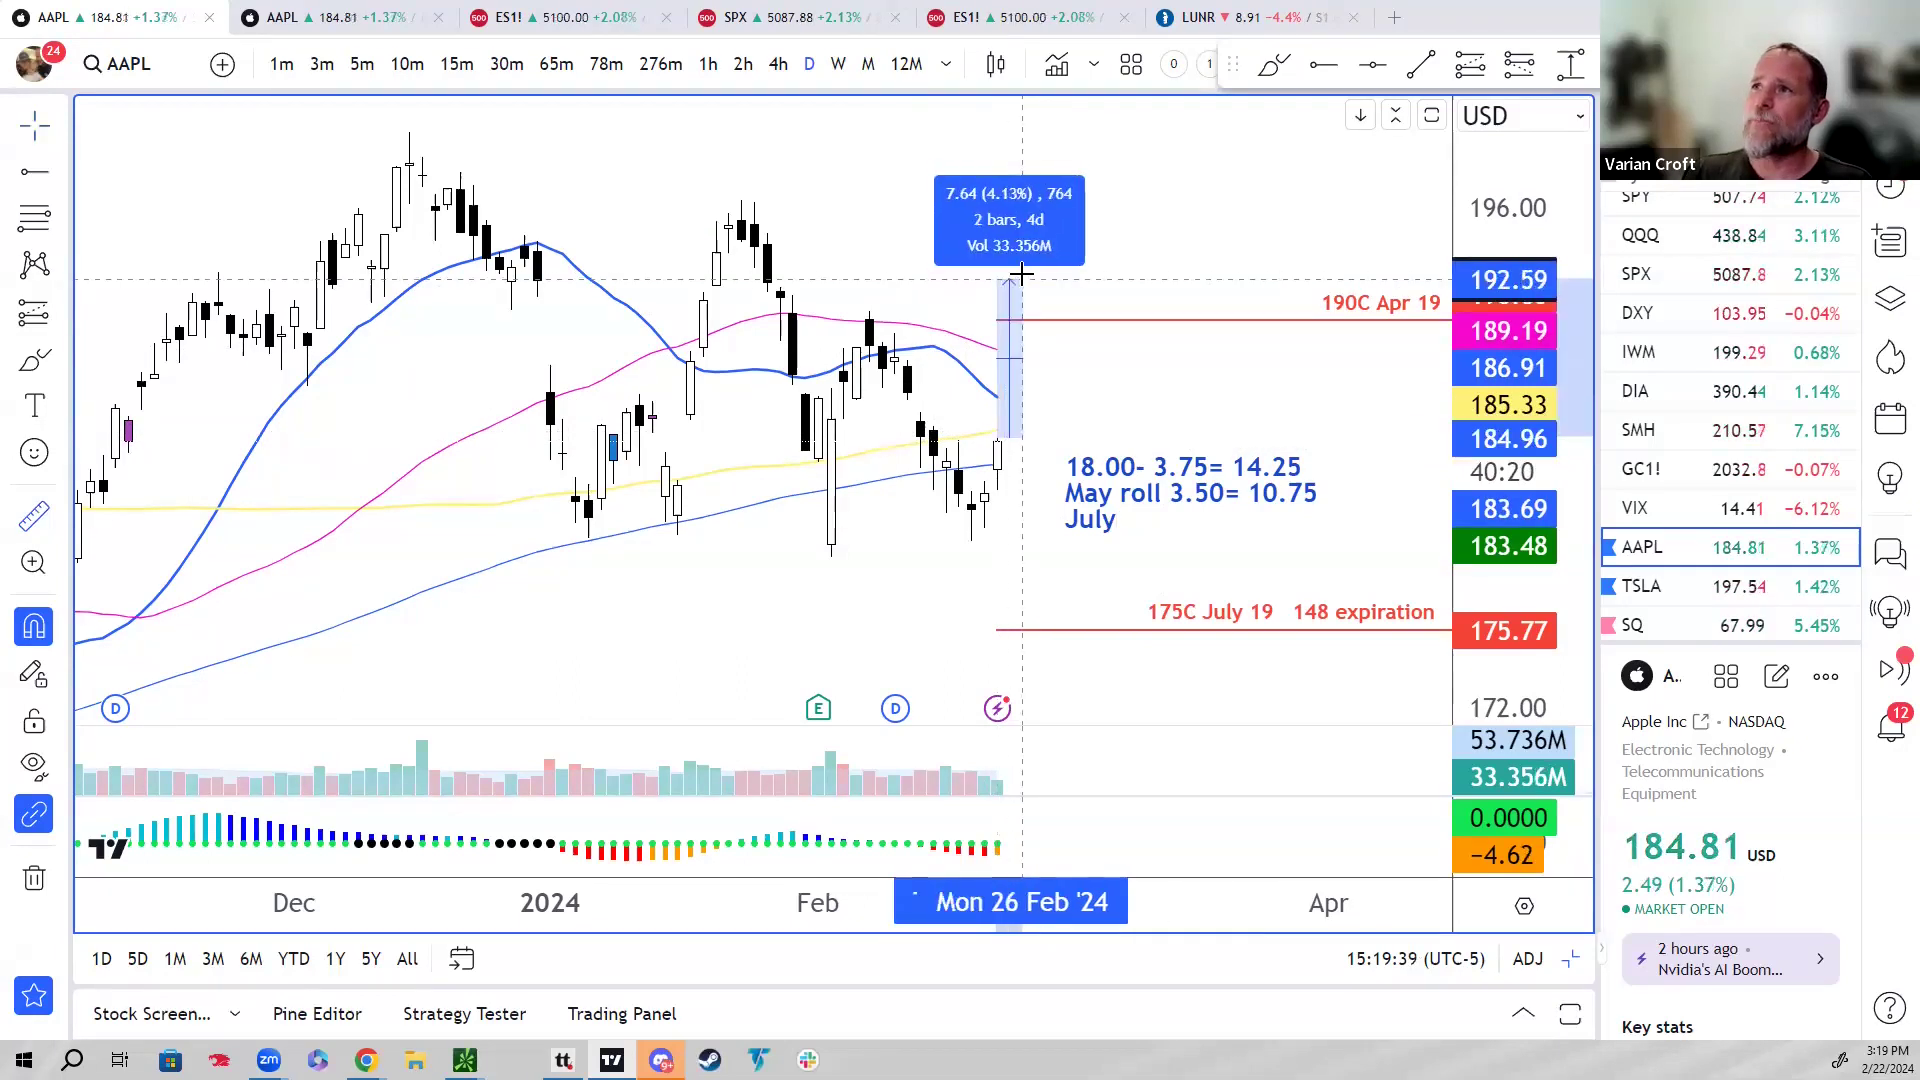
click(1045, 250)
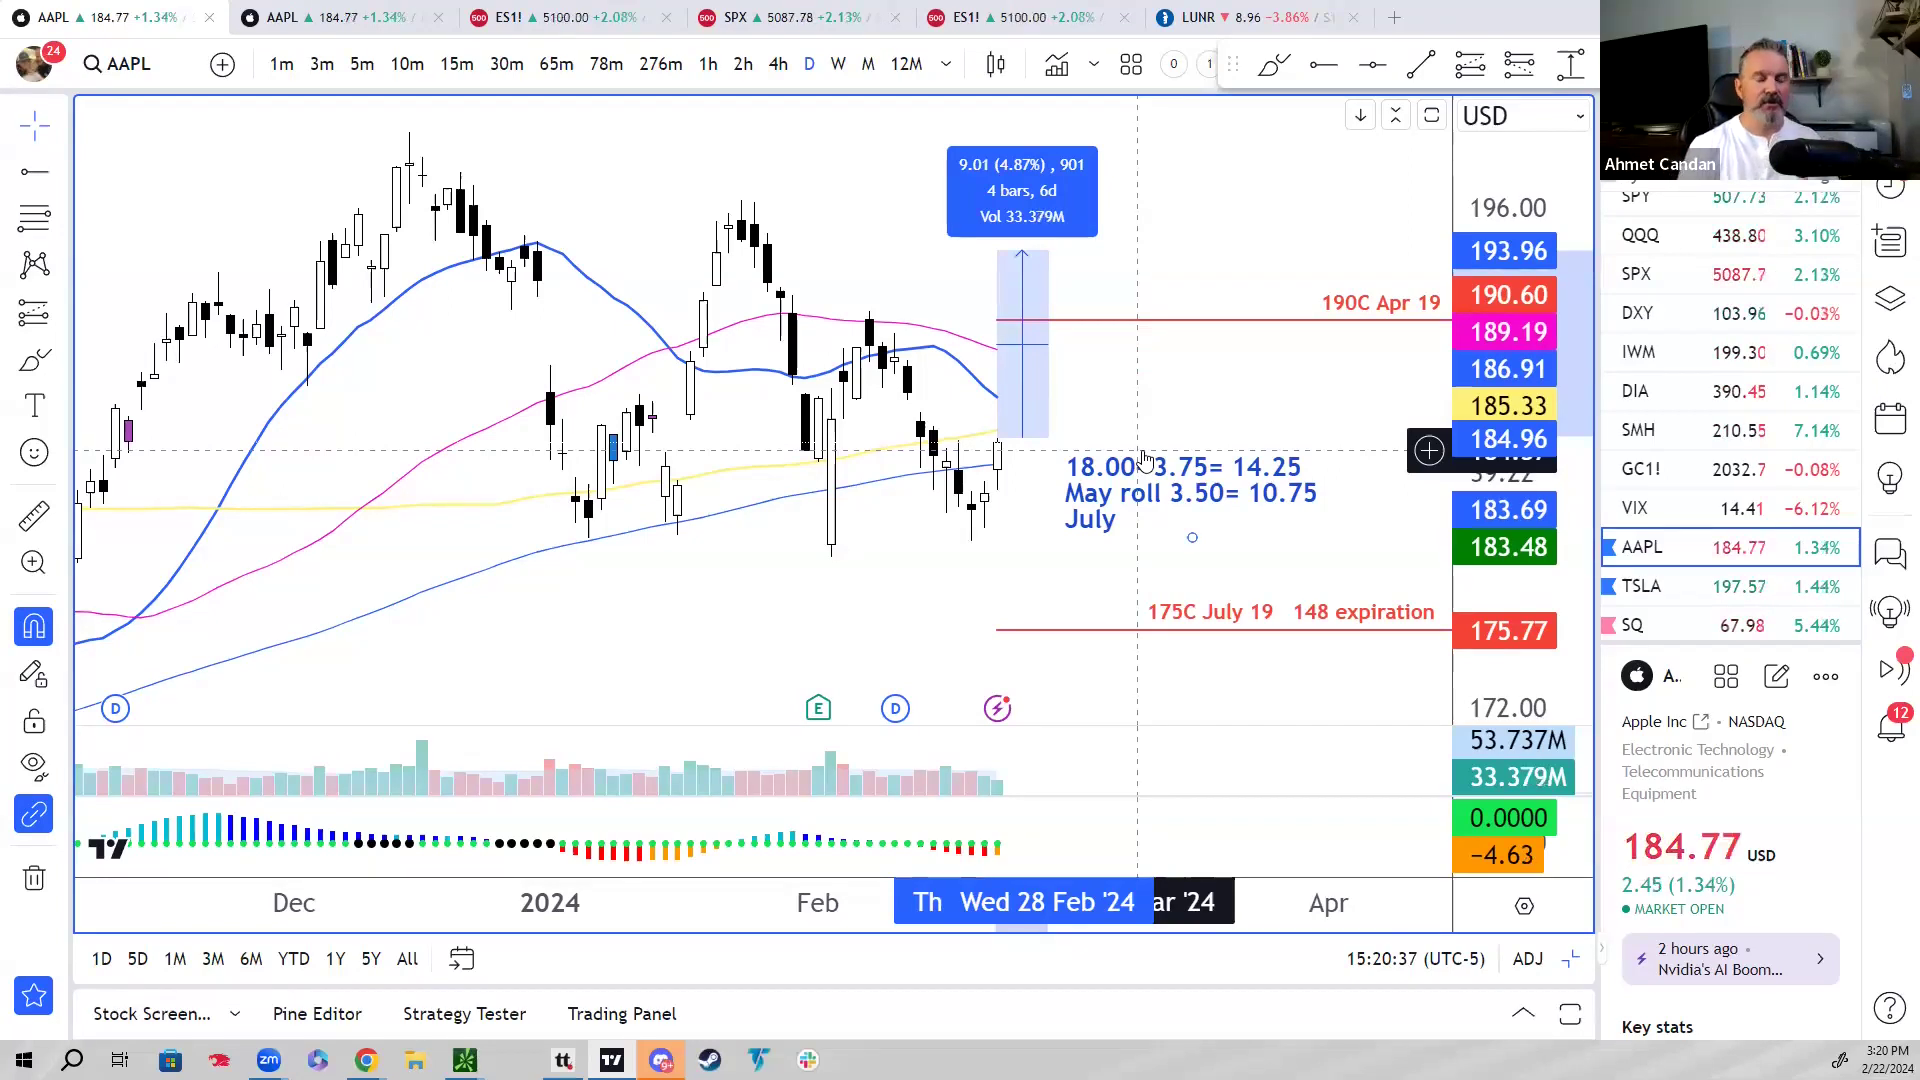
click(1190, 430)
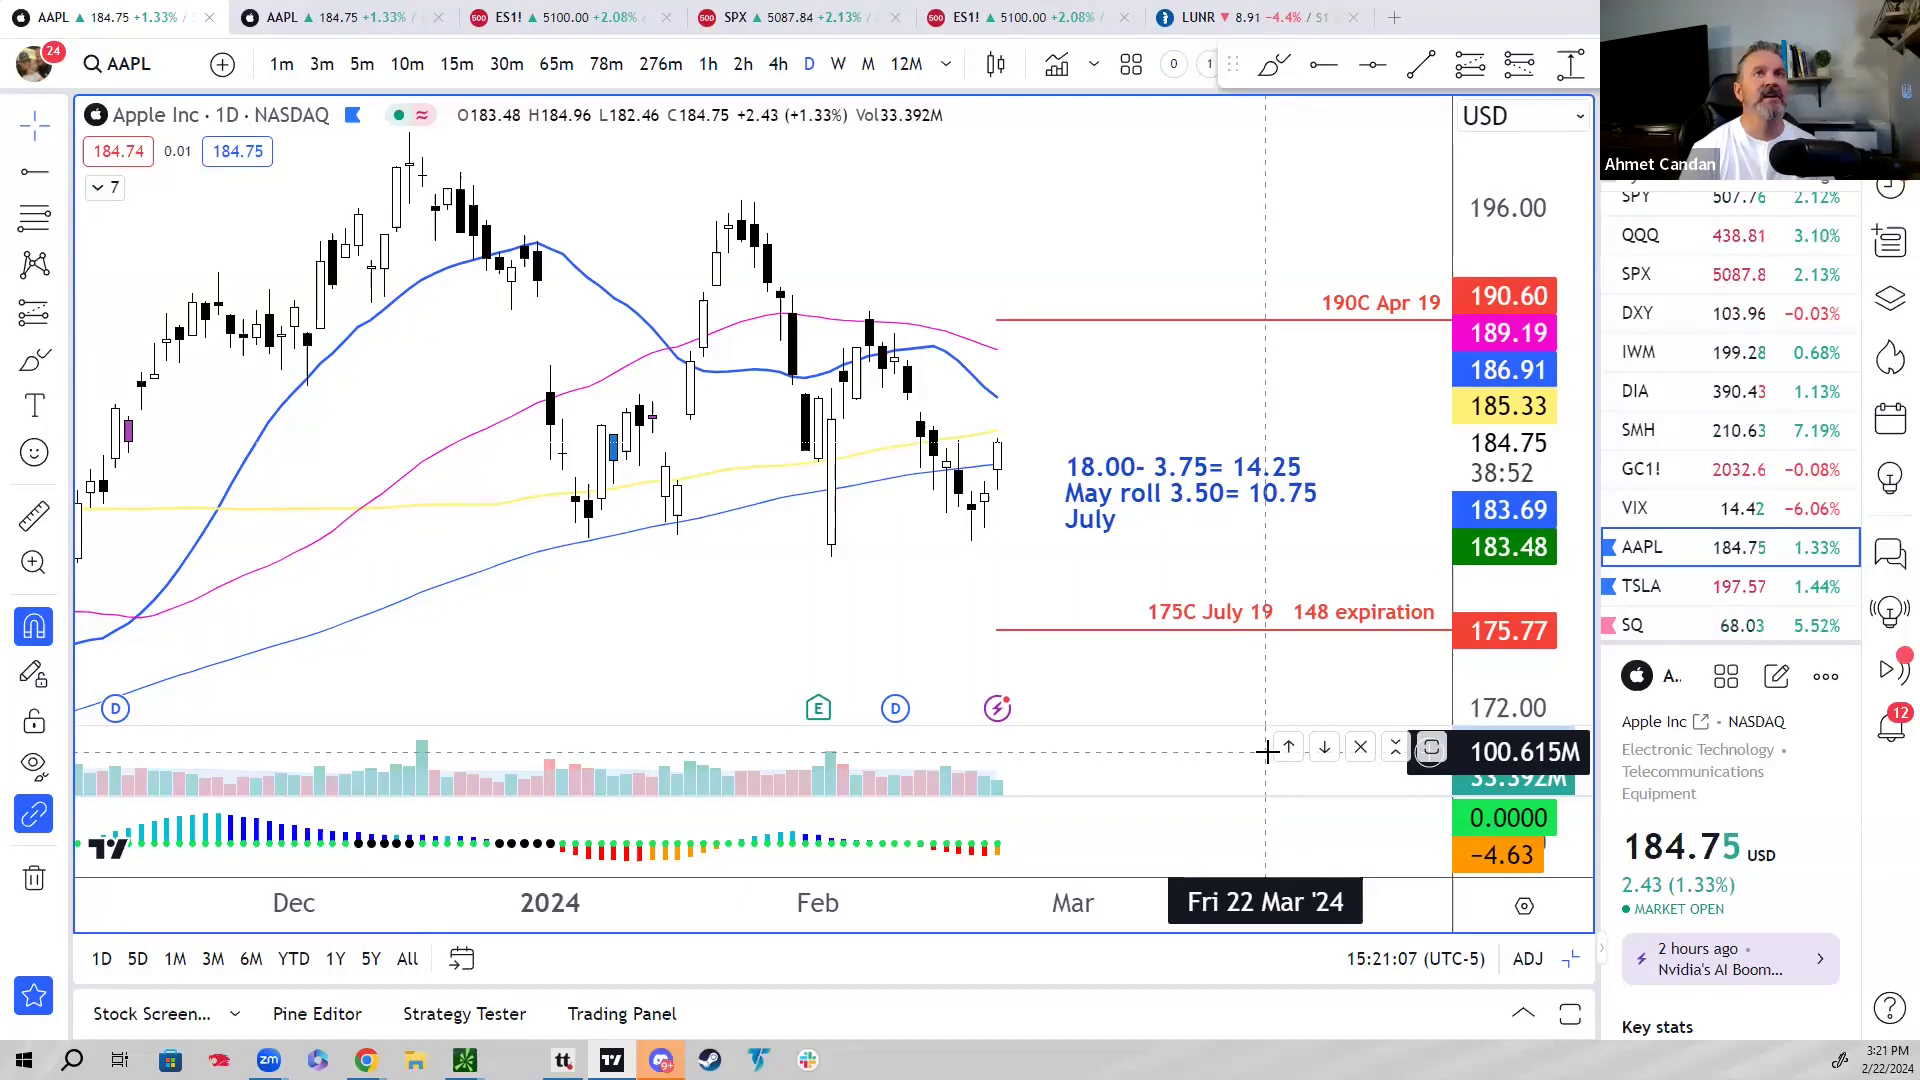
Step: Delete the cost calculation text note from the AAPL chart
click(1108, 505)
key(Delete)
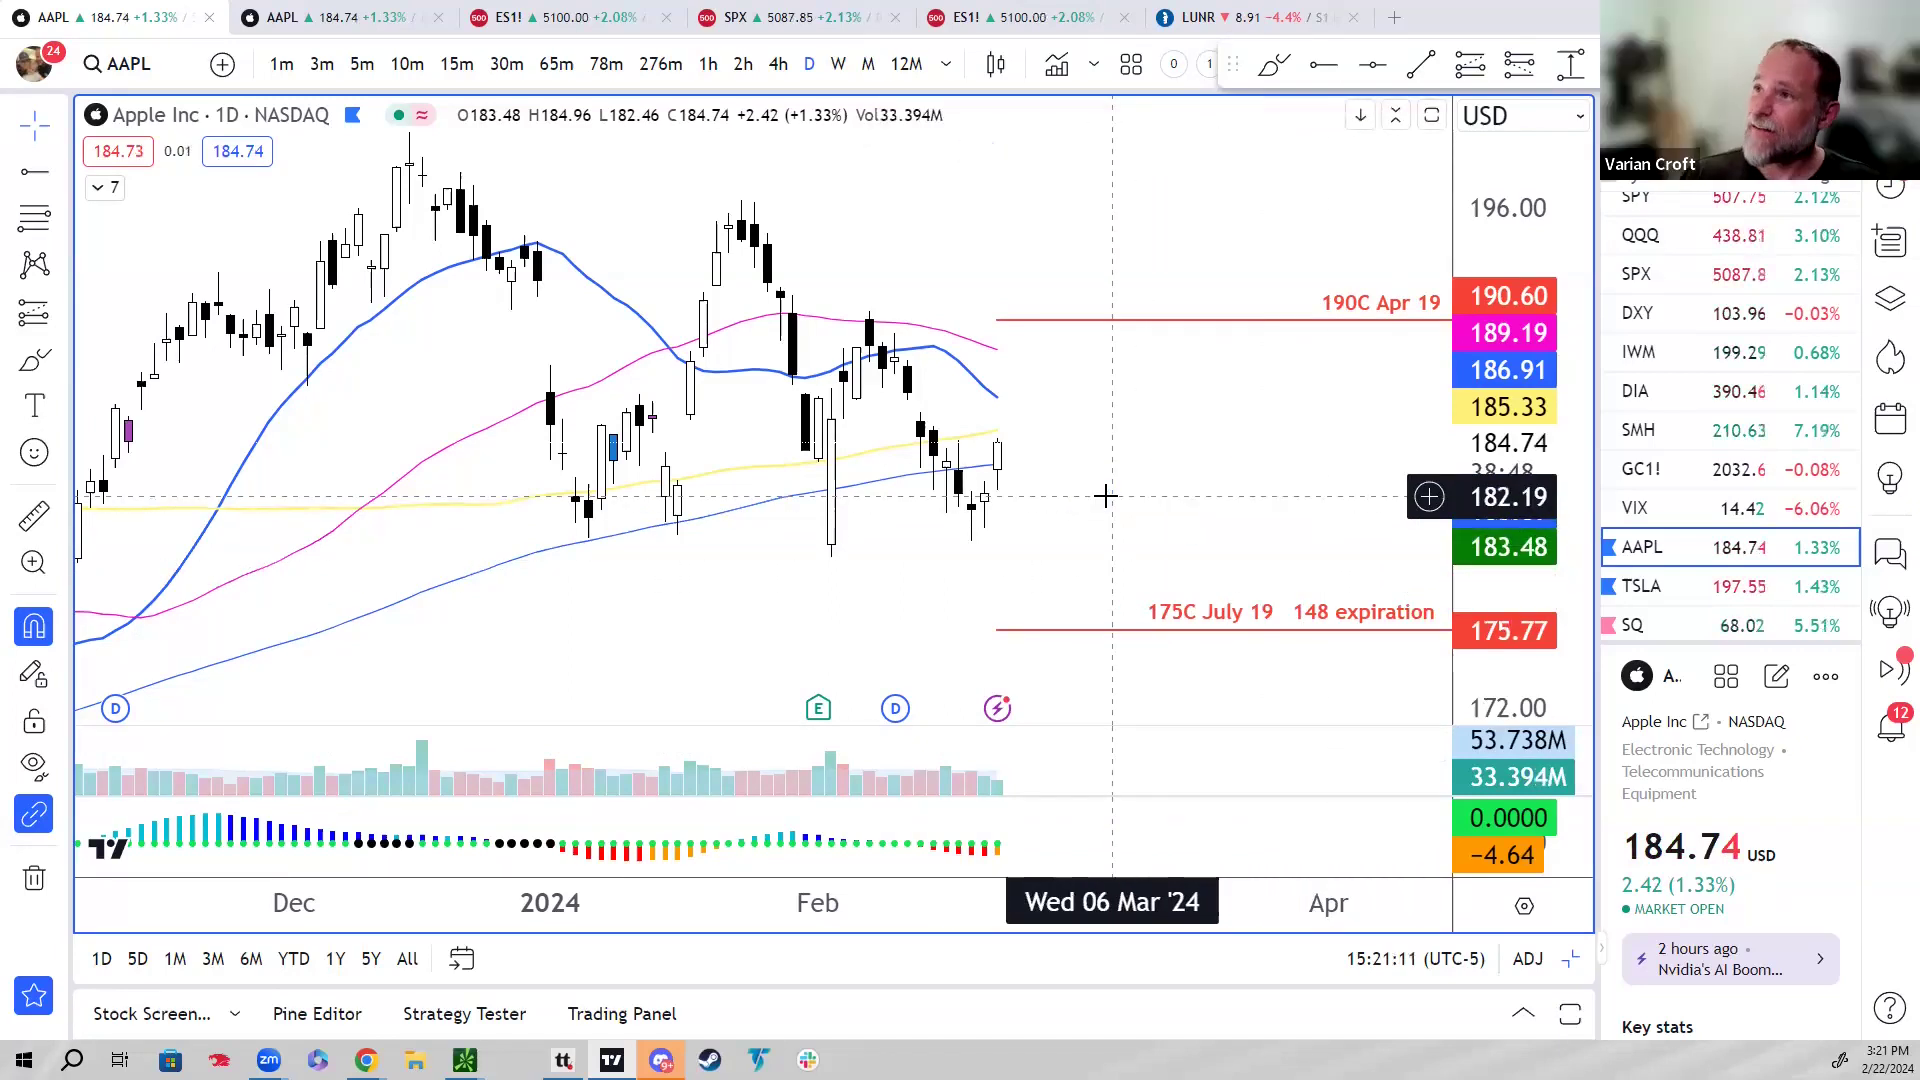
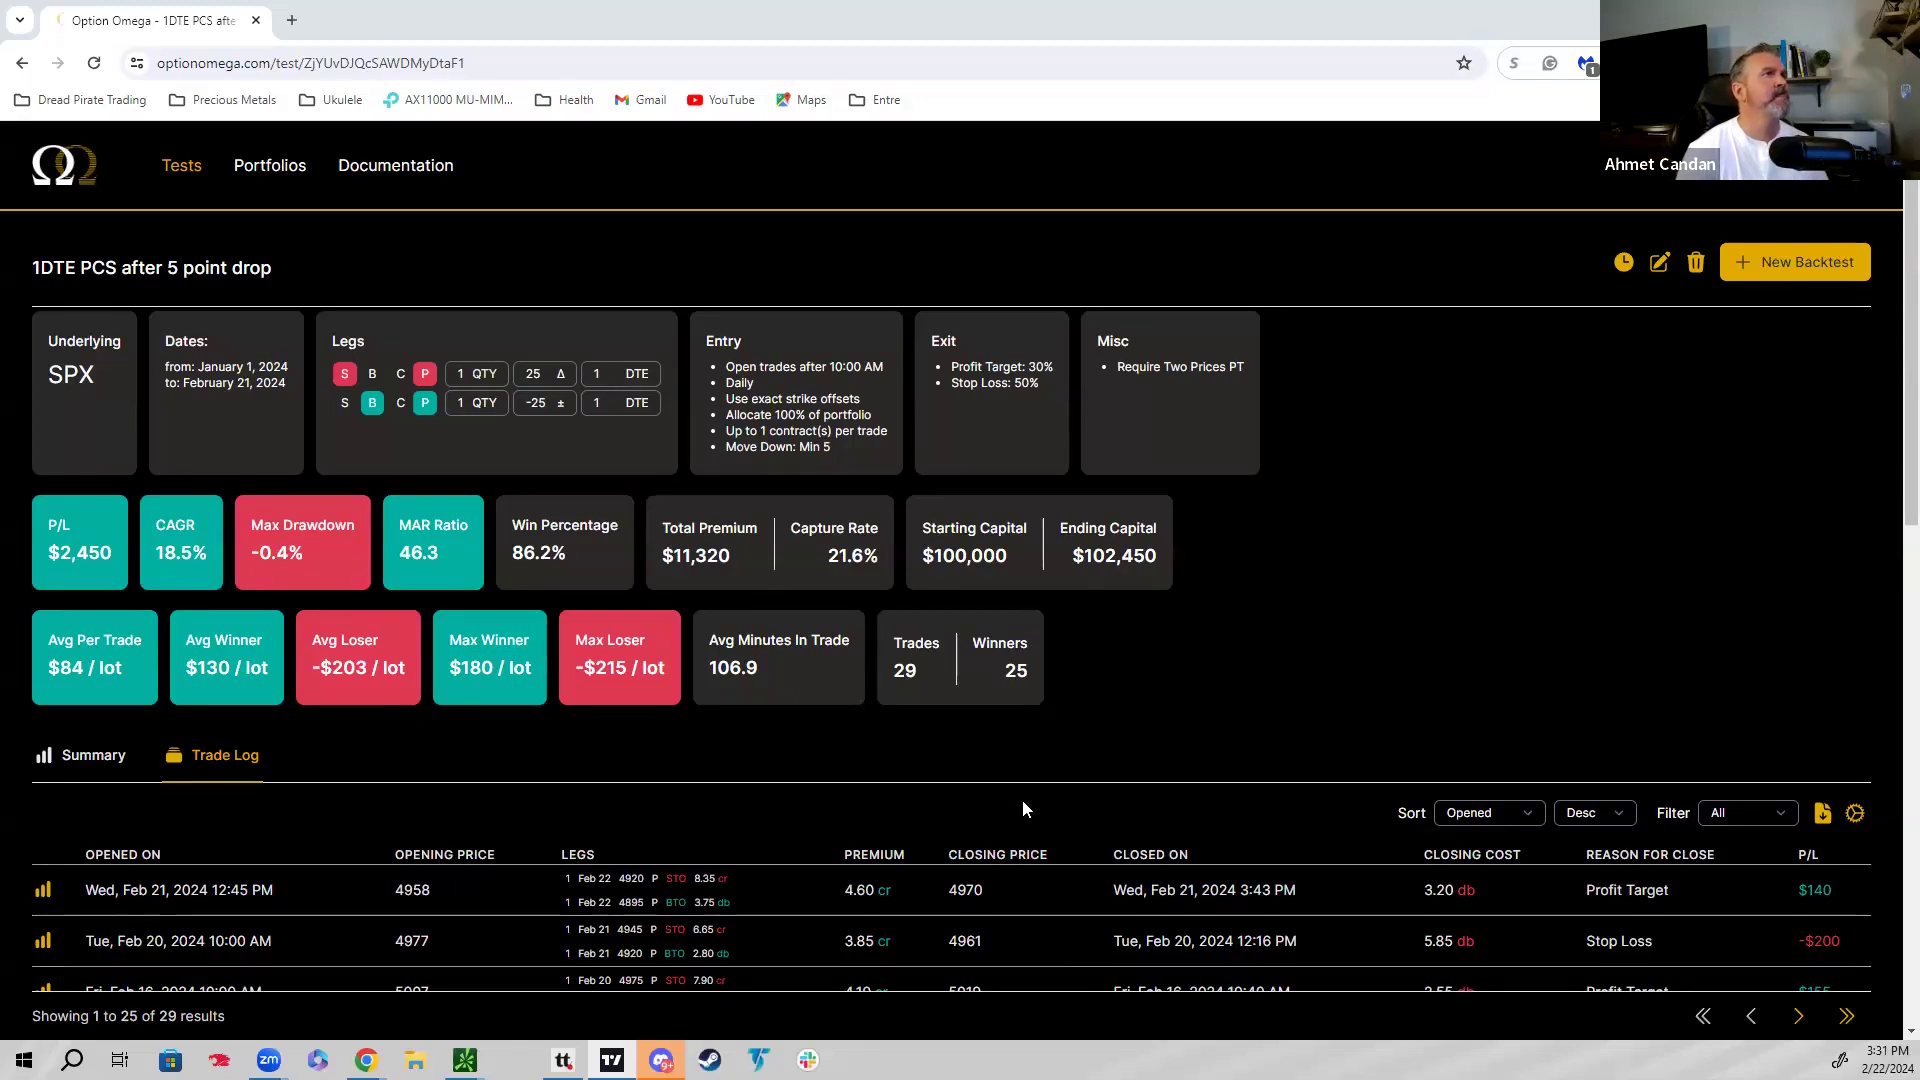
Step: Review the backtest's trade log, switch to TradingView's one-minute SPX chart, and measure the Feb 21 move from 09:30 to 12:45
scroll(806, 796, down, 4)
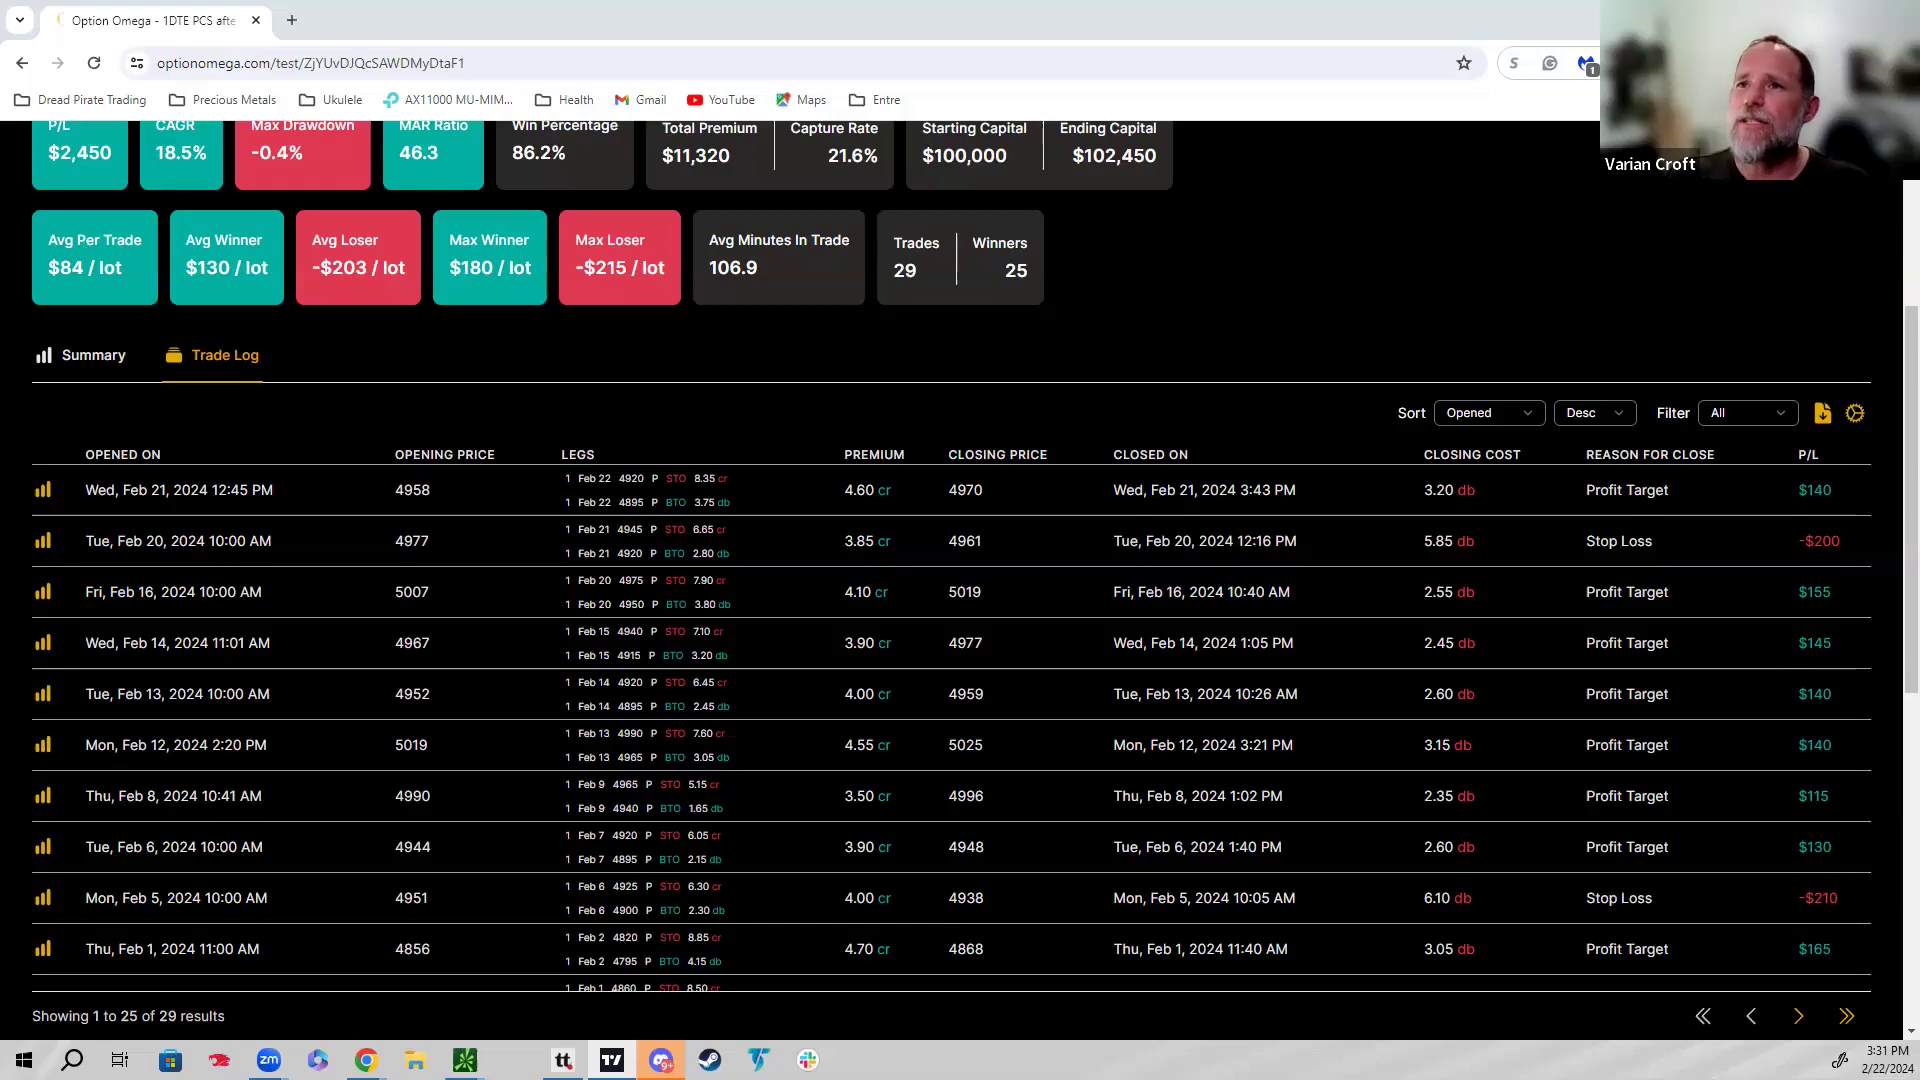
key(alt+Tab)
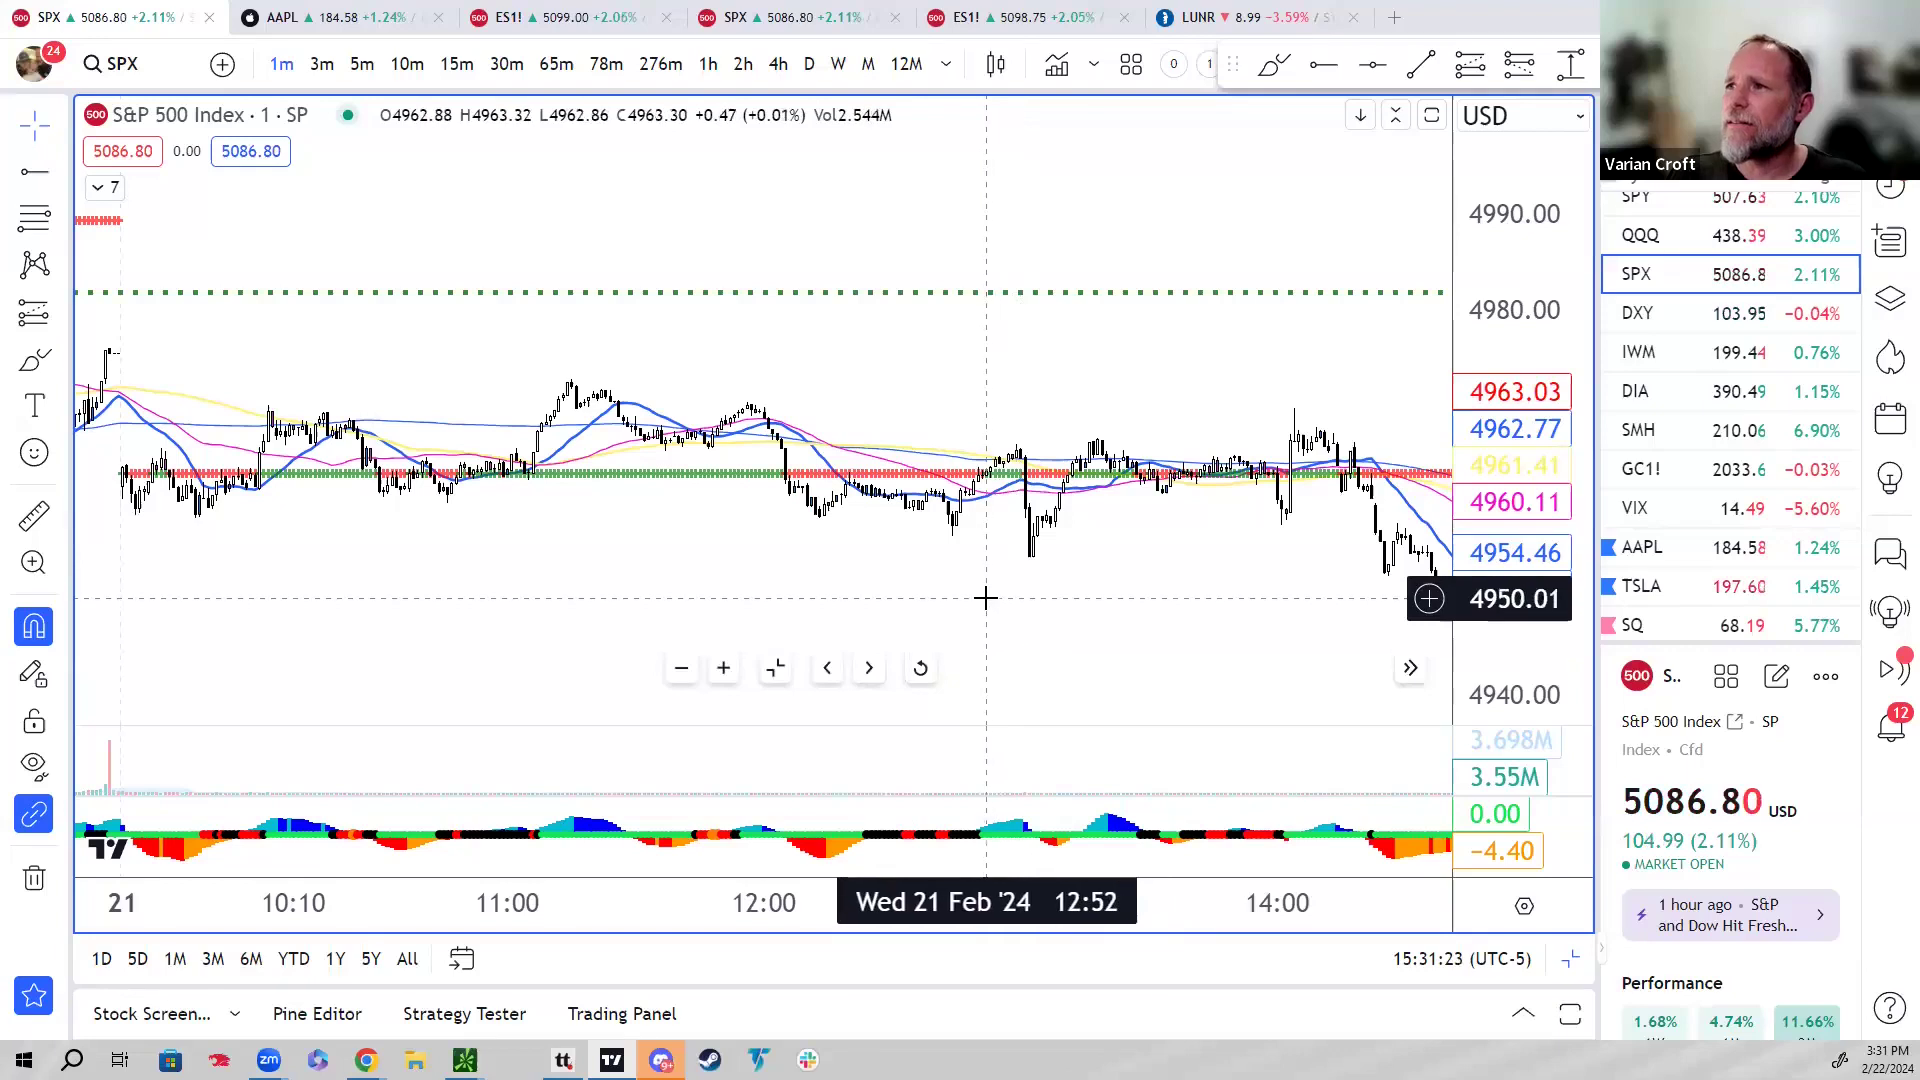
scroll(900, 561, down, 2)
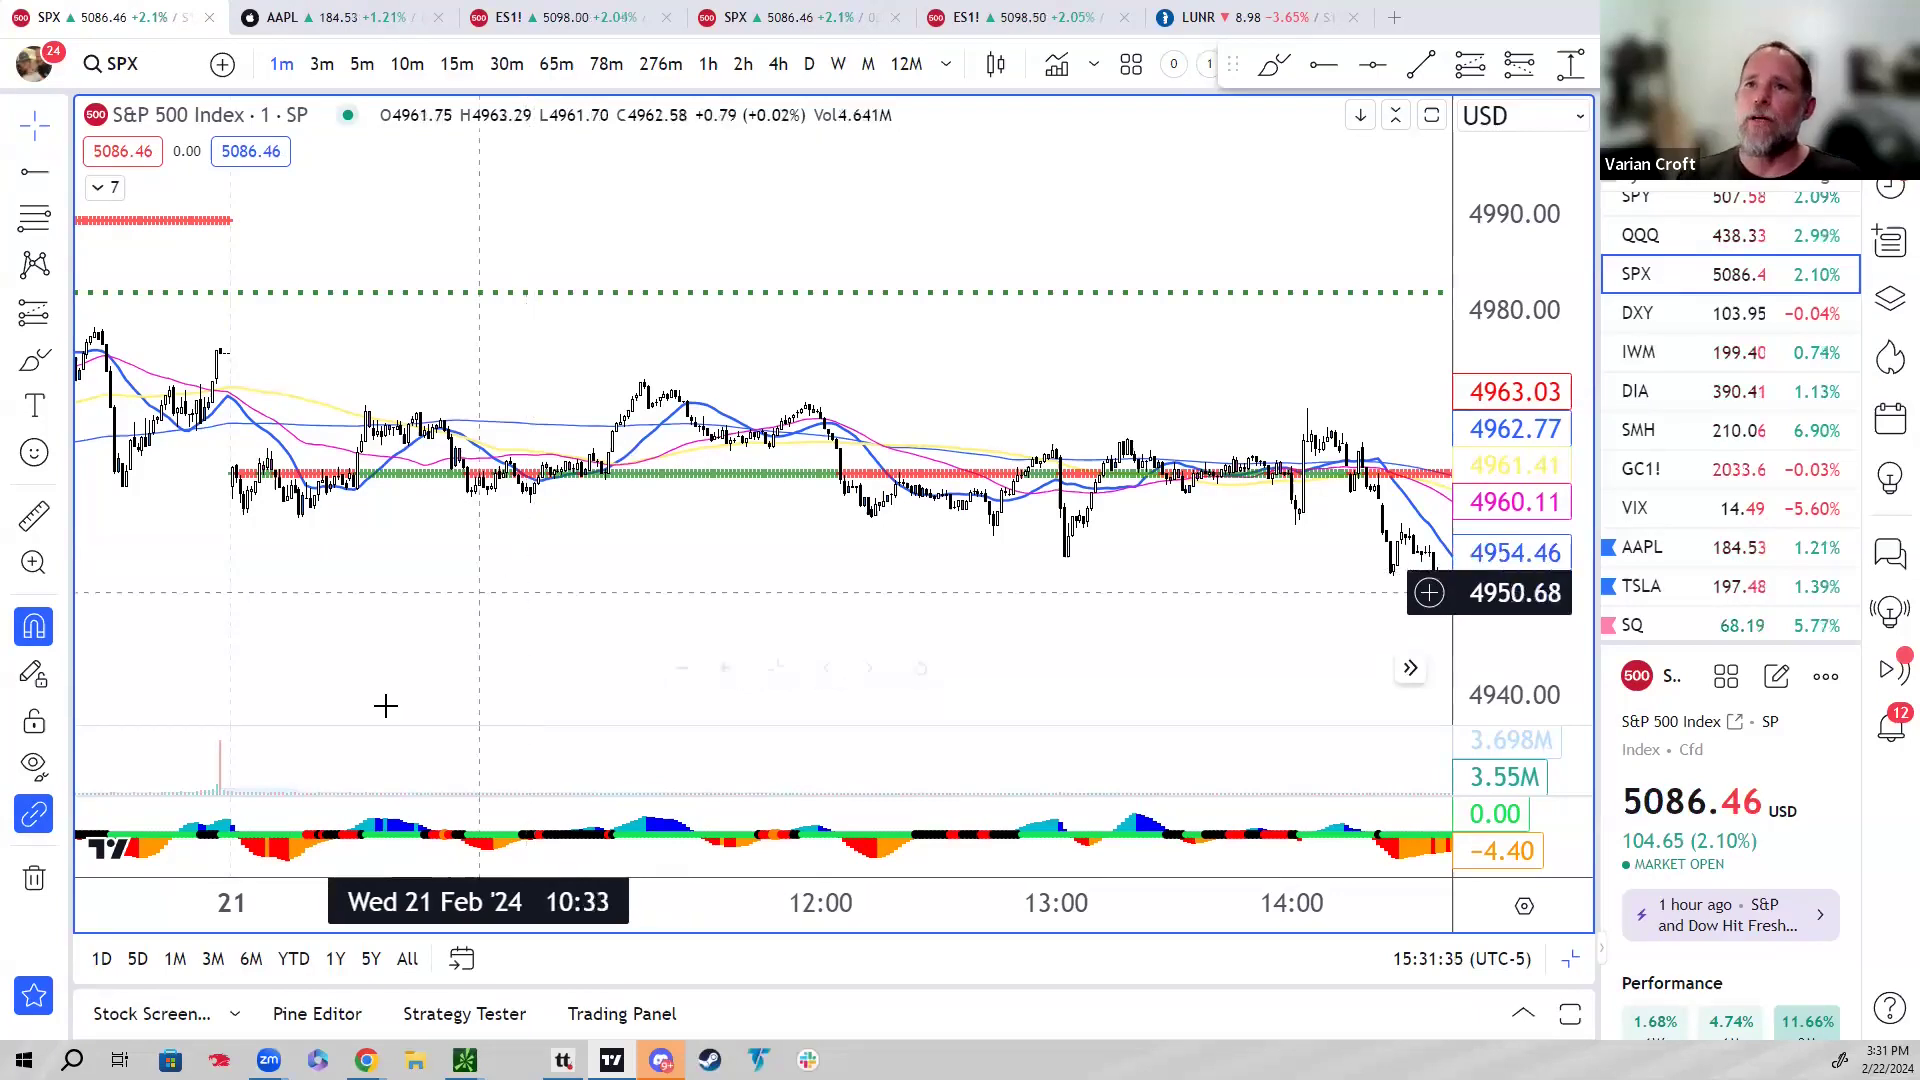
shift+click(233, 467)
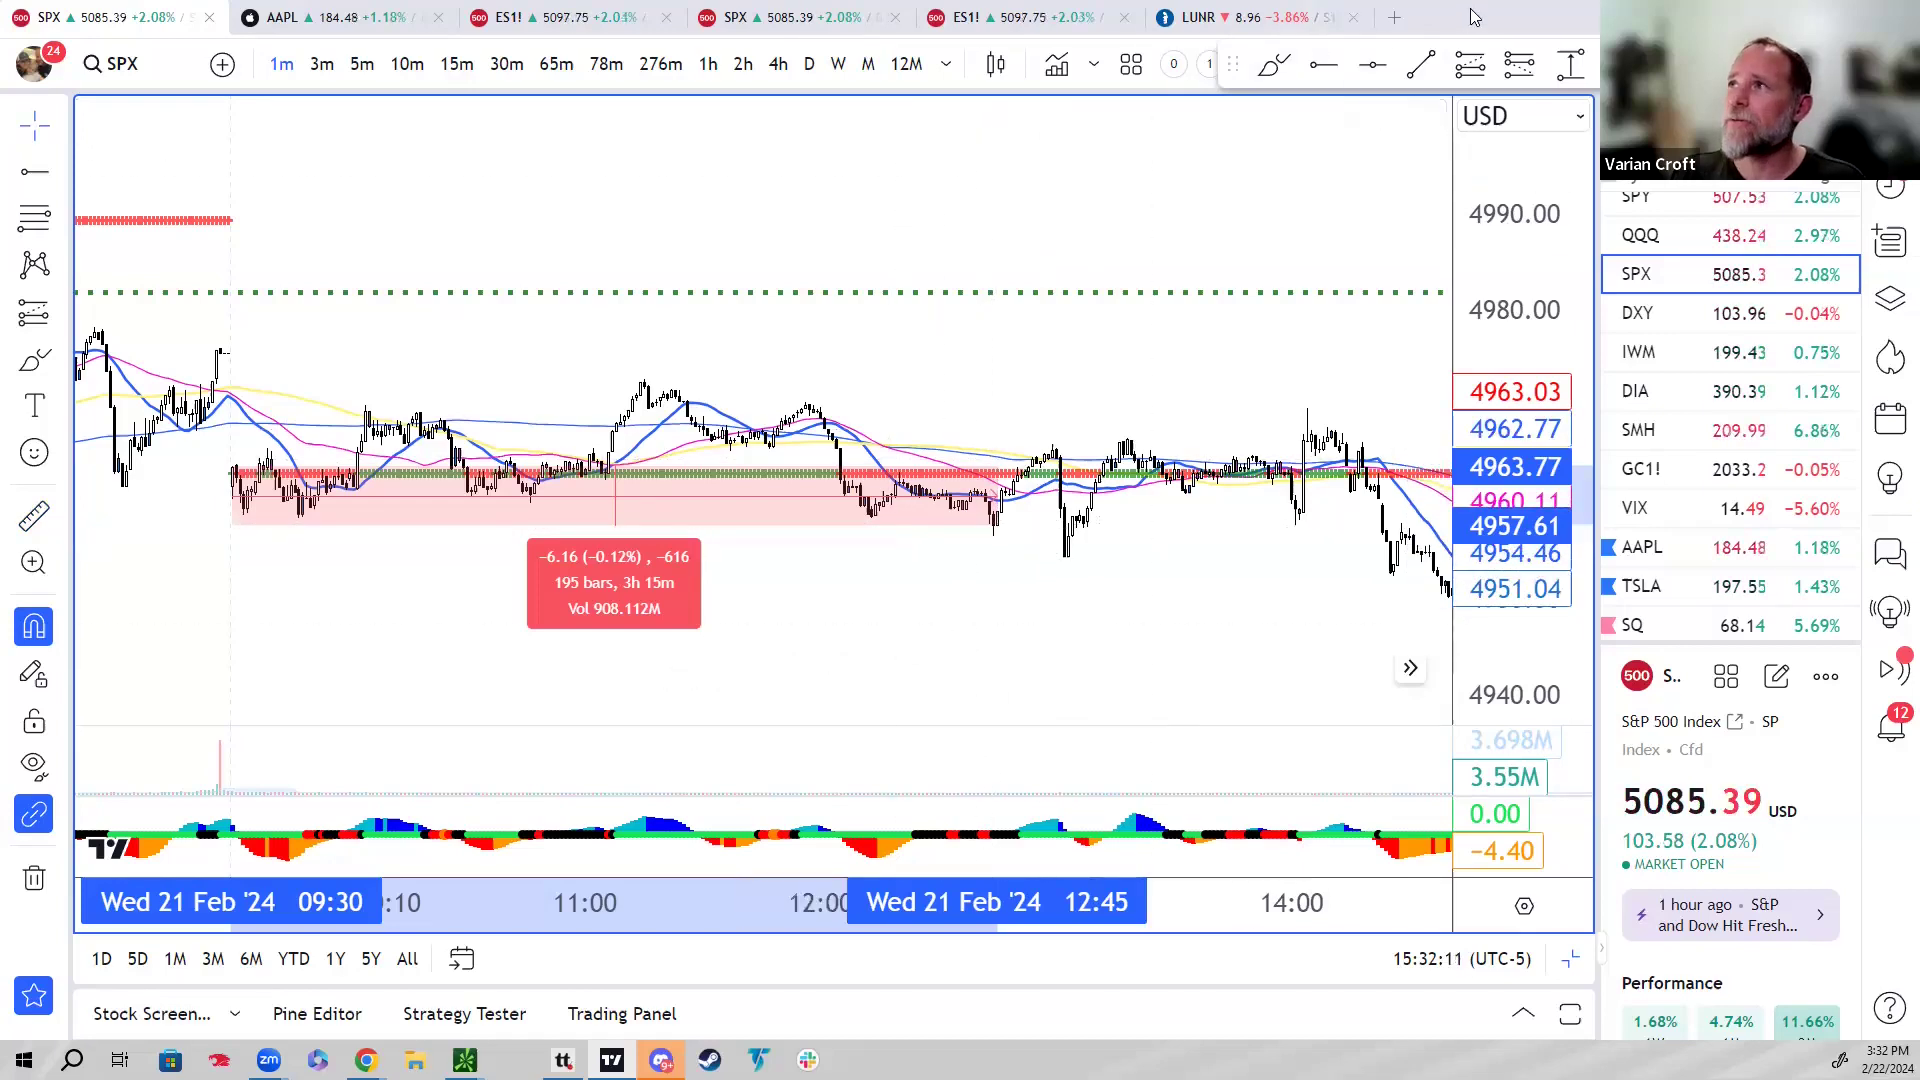
Step: Compare the Option Omega trade log with TradingView's SPX price action after 12:45, and return to the backtest's summary statistics
key(alt+Tab)
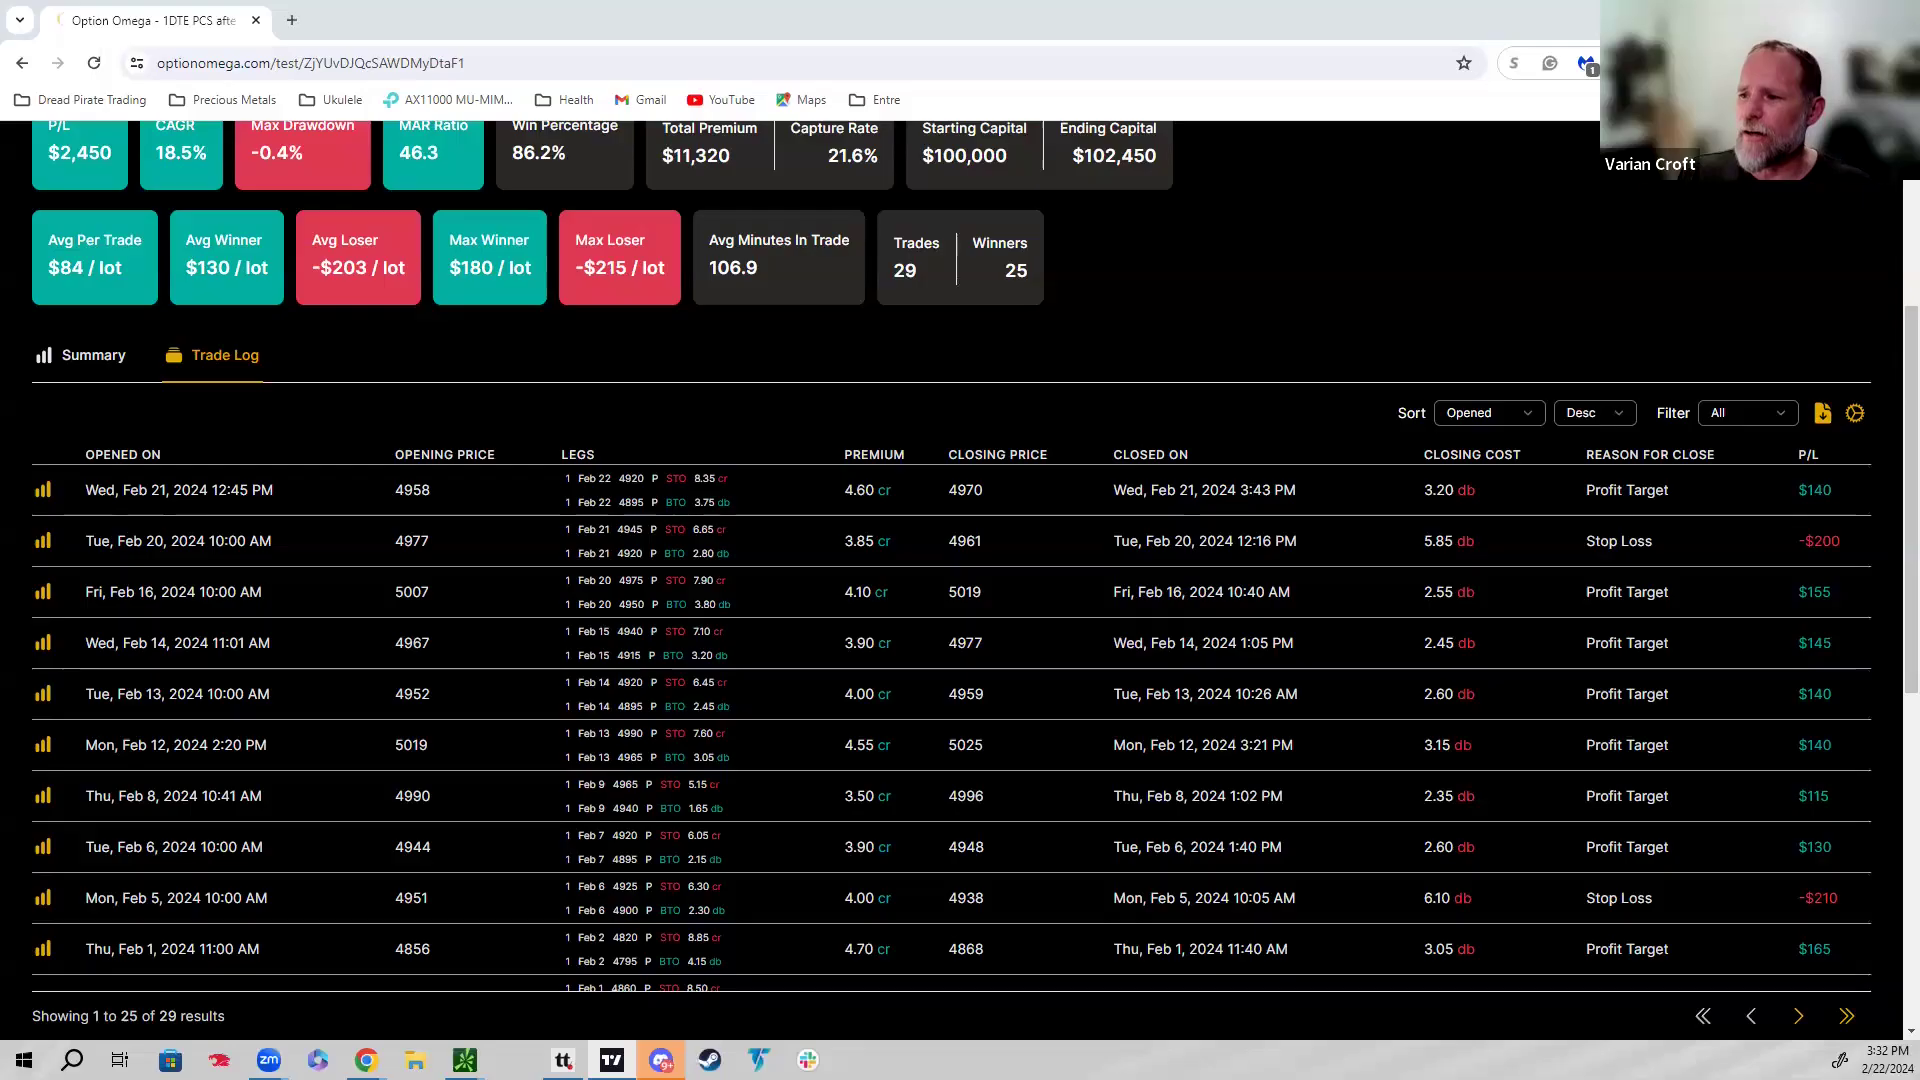
key(alt+Tab)
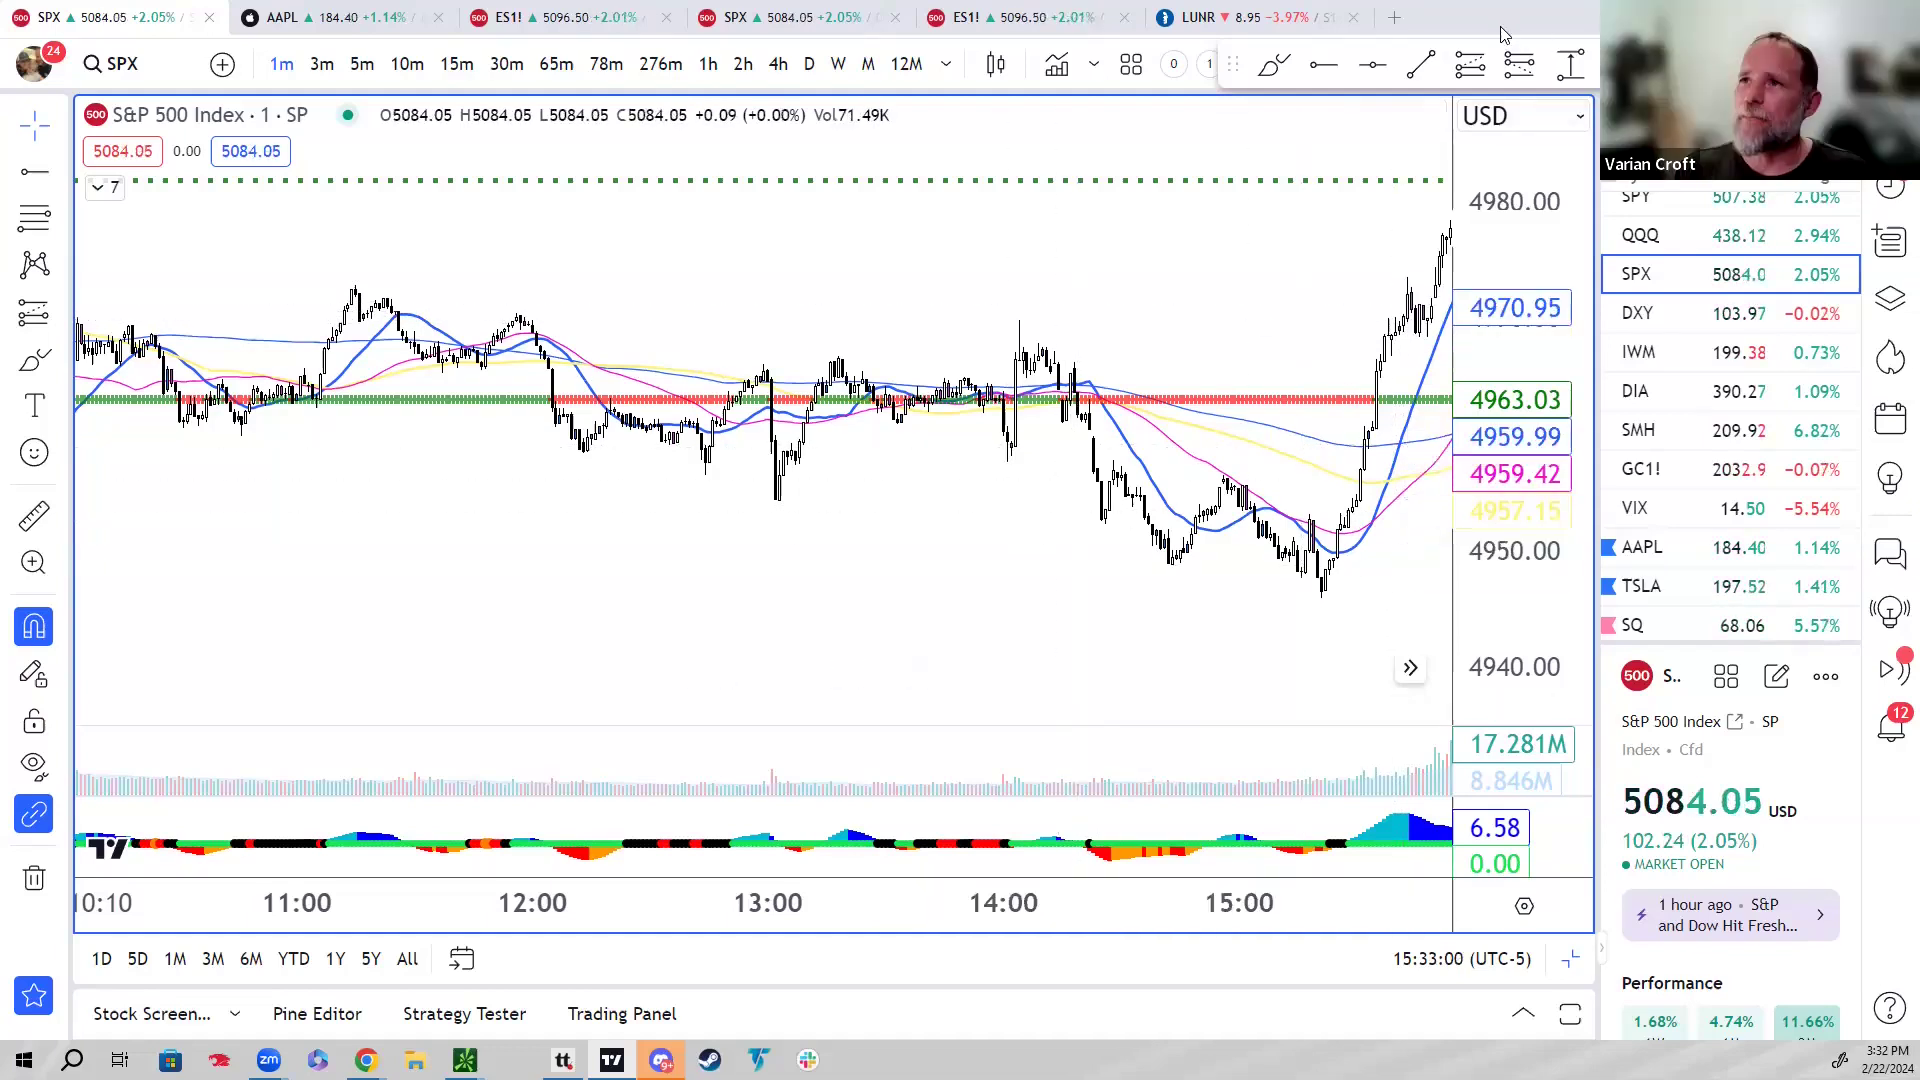
scroll(554, 560, up, 5)
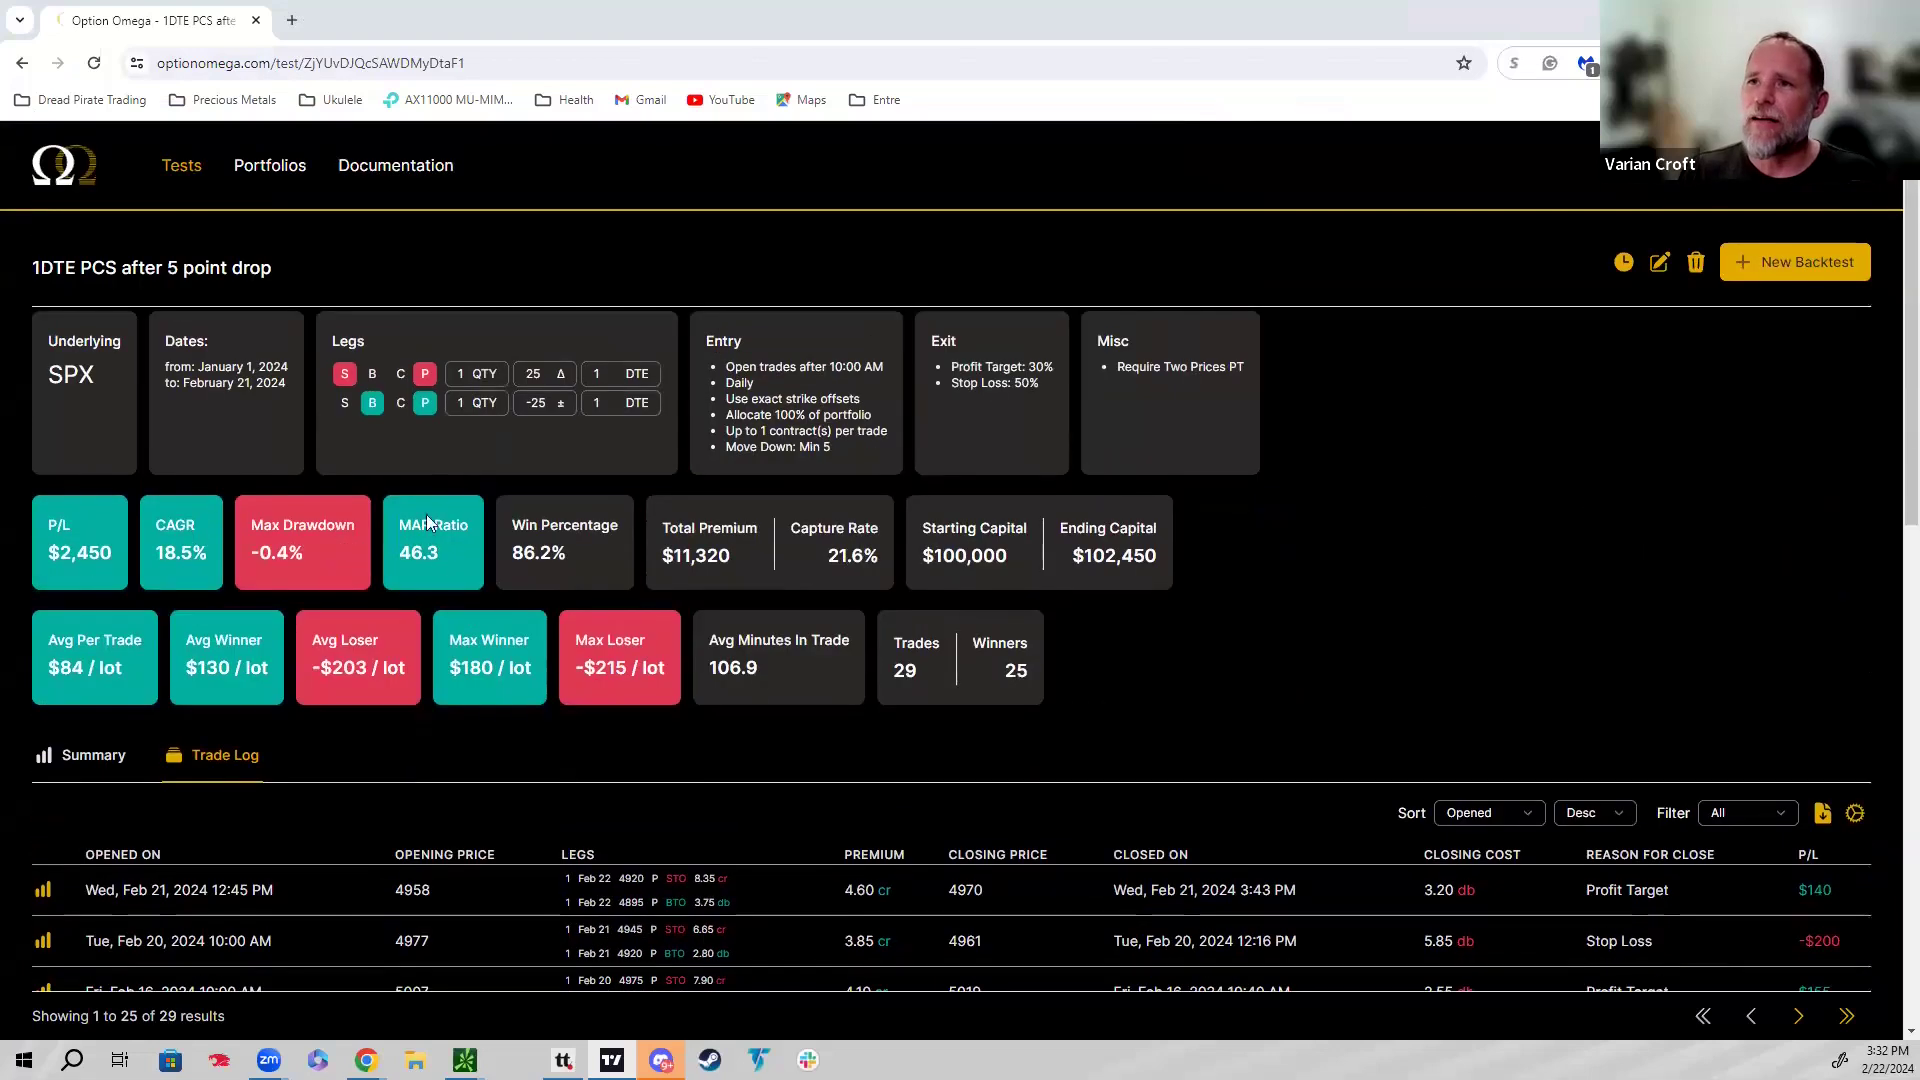